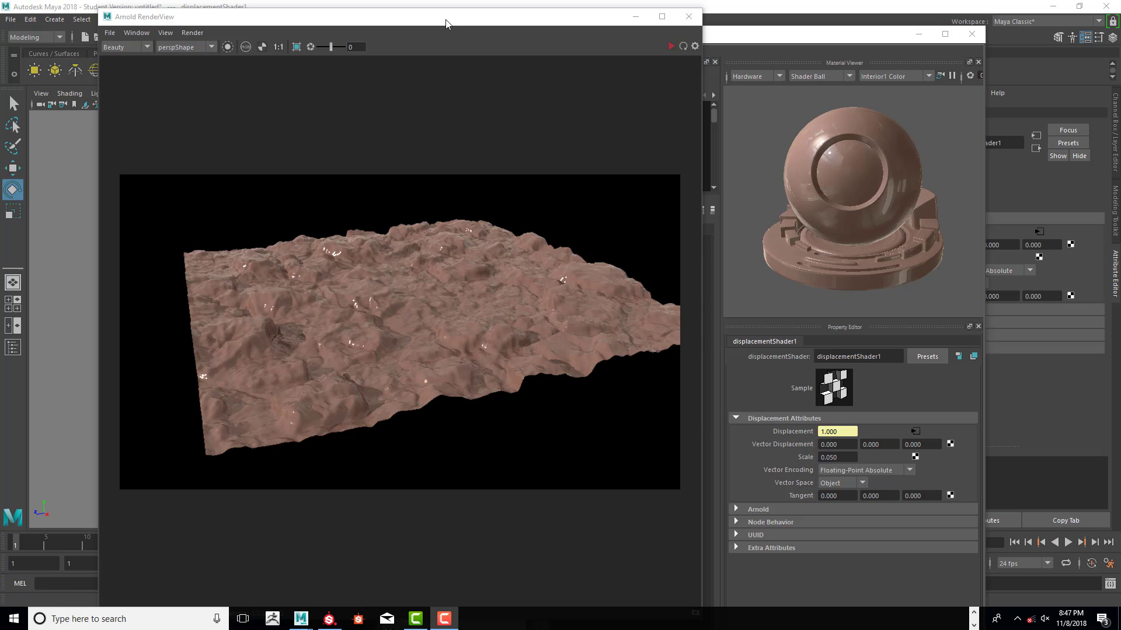
# Place the Arnold RenderView and the Hypershade, showing displacementShader1's properties, side by side
pyautogui.moveTo(445, 22); pyautogui.dragTo(396, 34)
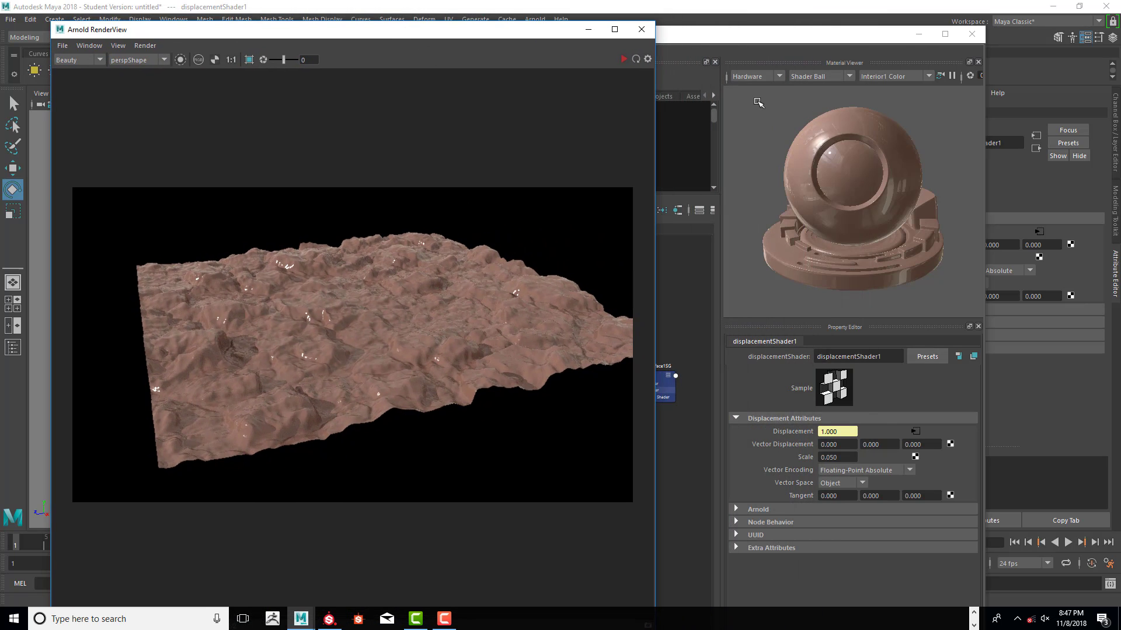
pyautogui.moveTo(800, 35); pyautogui.dragTo(881, 36)
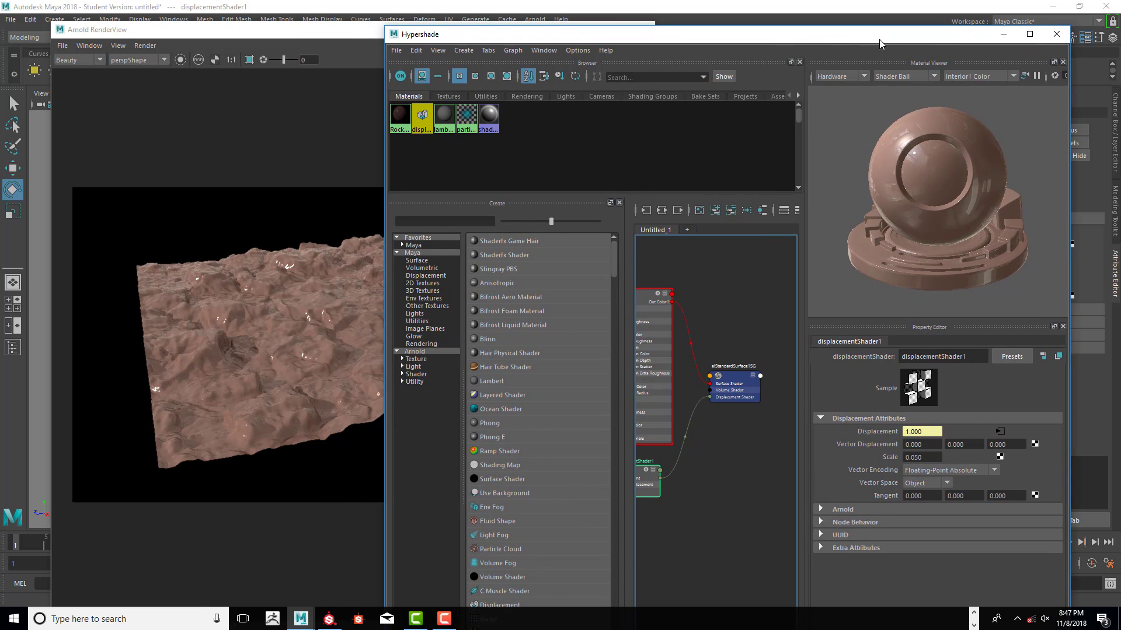
# Set displacementShader1's Scale to 0.025, then move the Hypershade aside to reveal the render
pyautogui.click(931, 456)
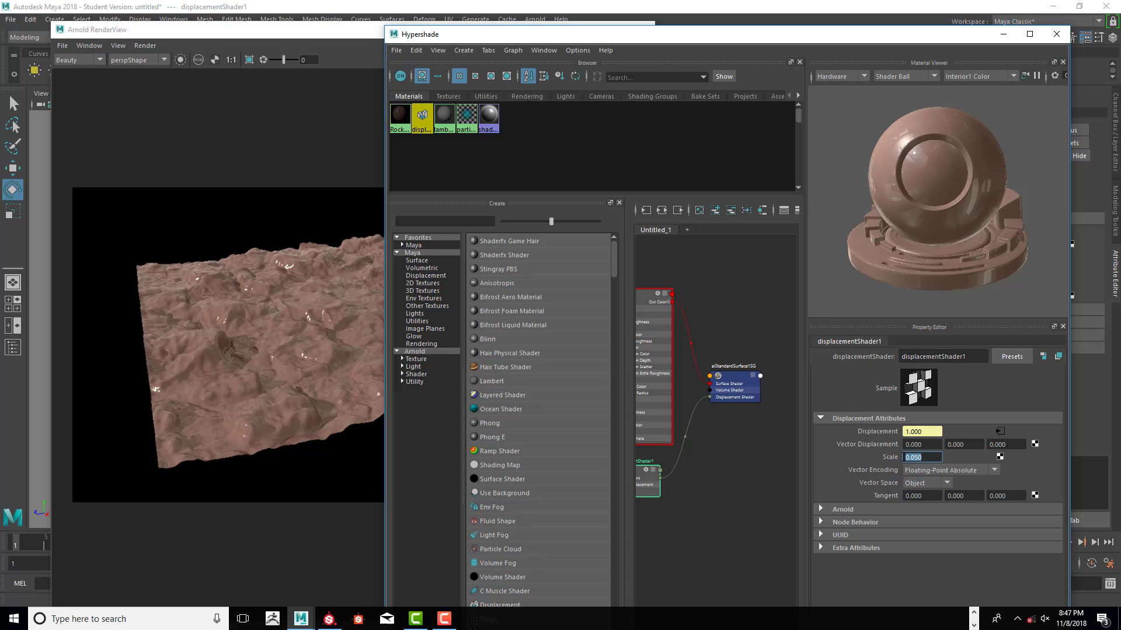
pyautogui.click(915, 457)
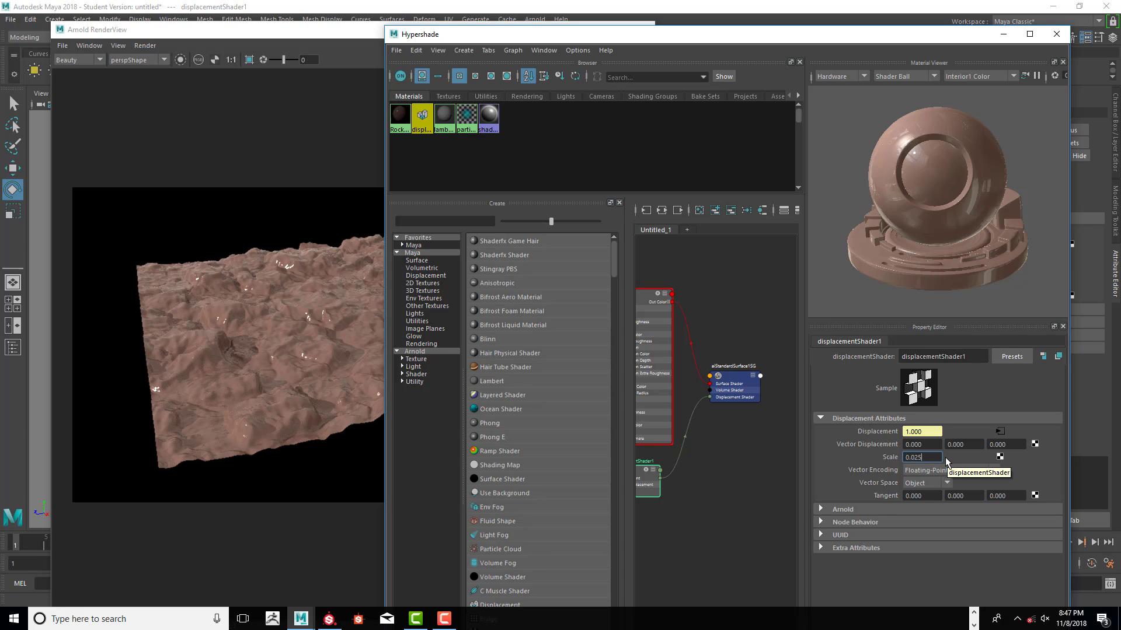
pyautogui.press('Return')
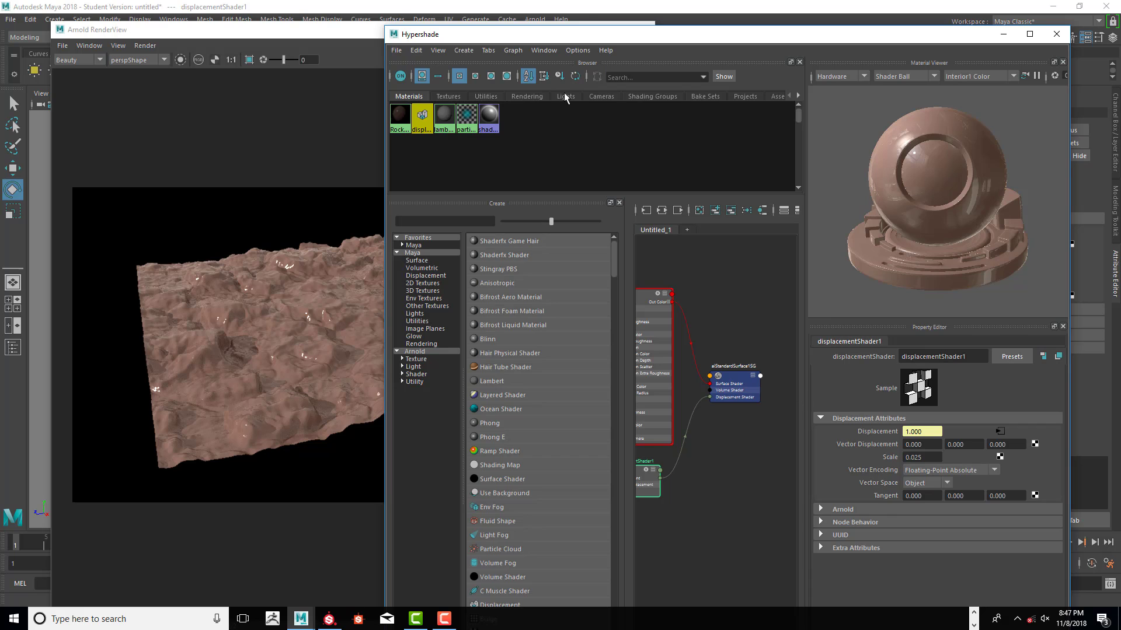
pyautogui.moveTo(581, 35); pyautogui.dragTo(676, 153)
# Start an Arnold IPR render of the terrain at displacement Scale 0.025
pyautogui.click(556, 32)
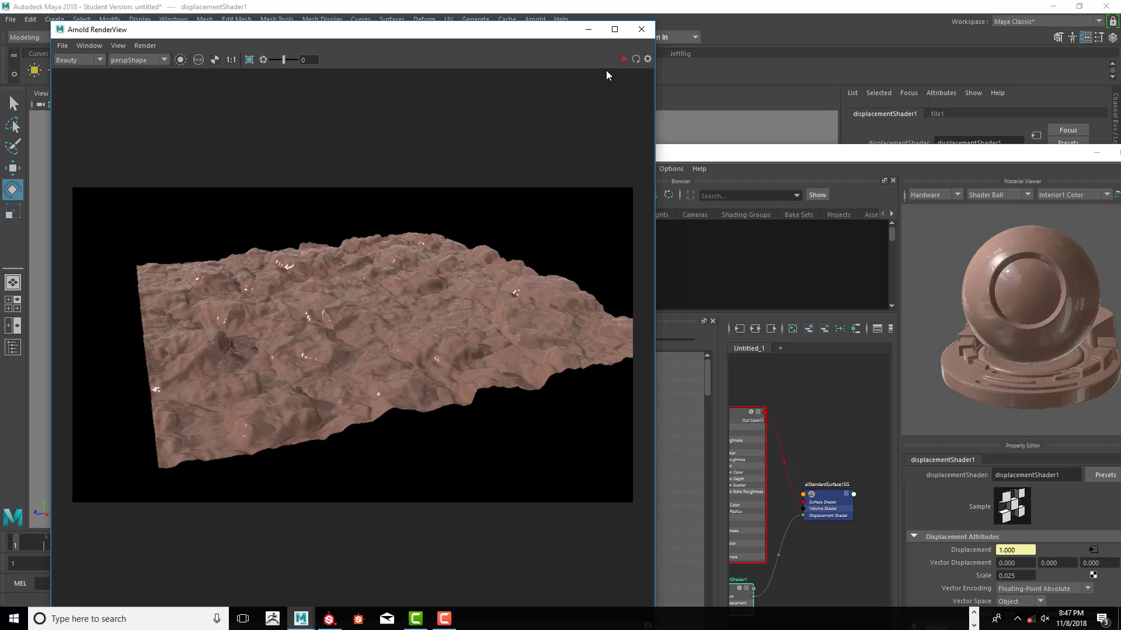
pyautogui.click(623, 59)
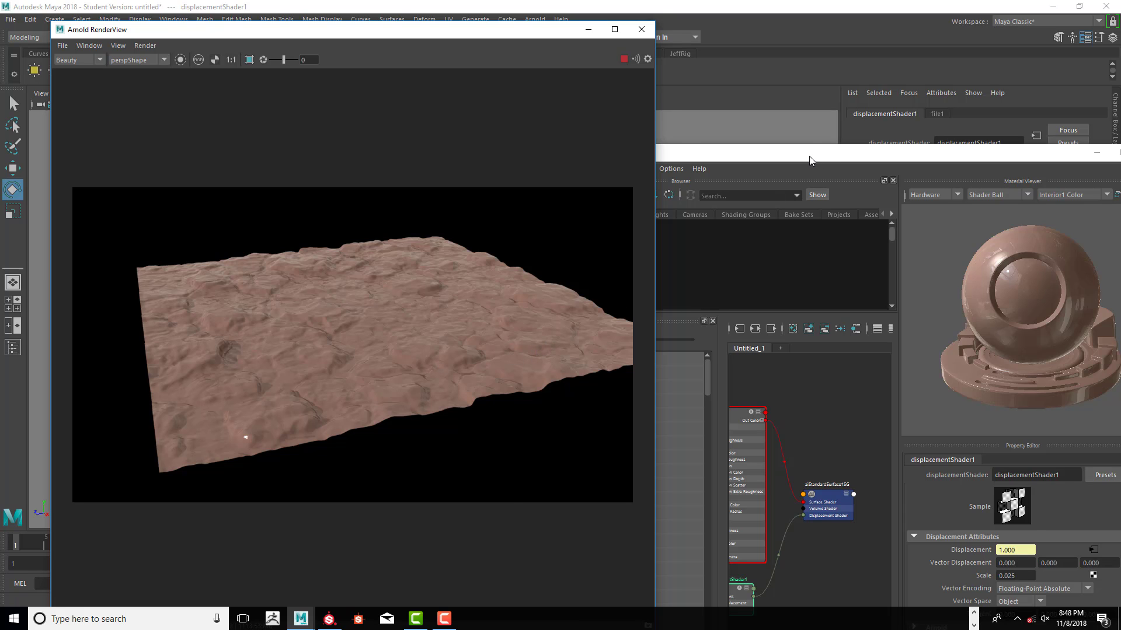
# Close the Hypershade and shift the Arnold RenderView to the right
pyautogui.moveTo(814, 159); pyautogui.dragTo(635, 99)
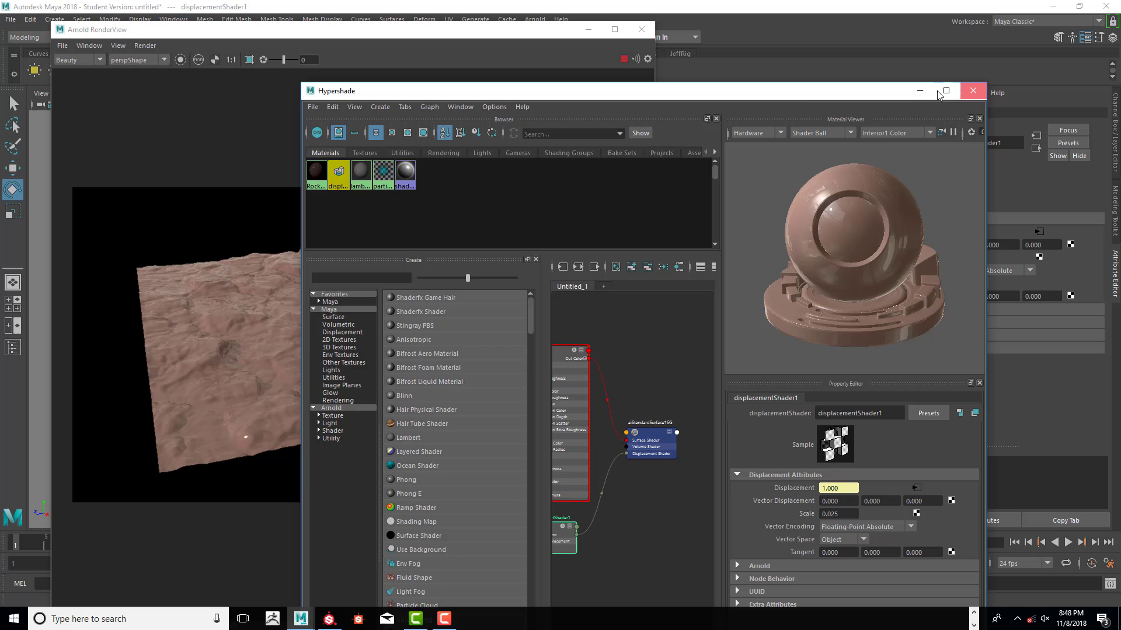
pyautogui.click(972, 90)
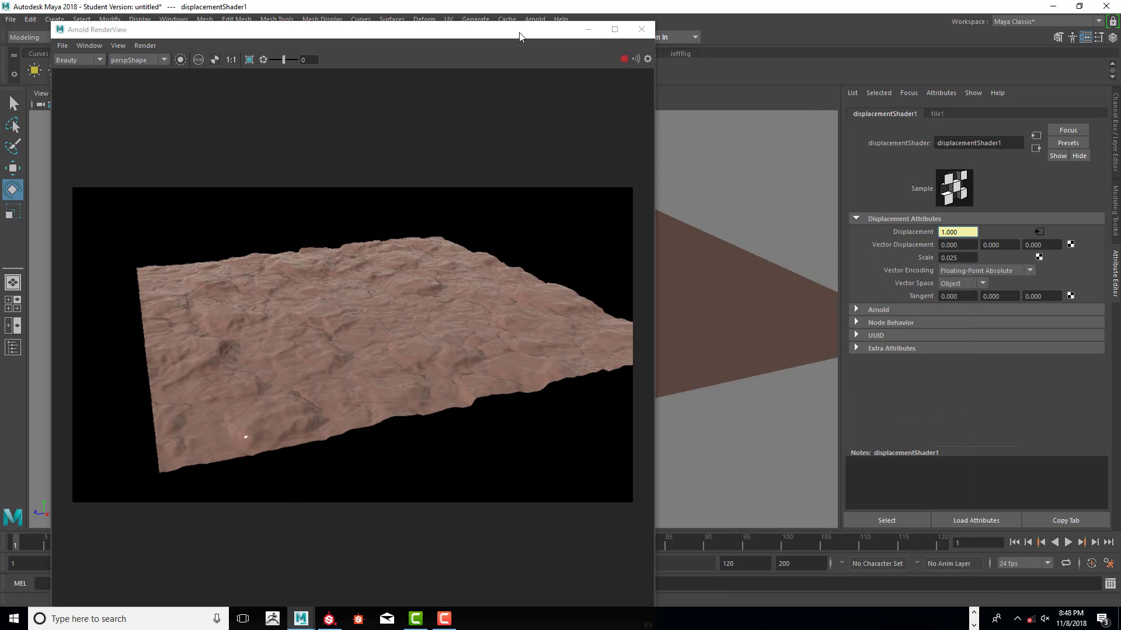
pyautogui.moveTo(648, 32); pyautogui.dragTo(797, 41)
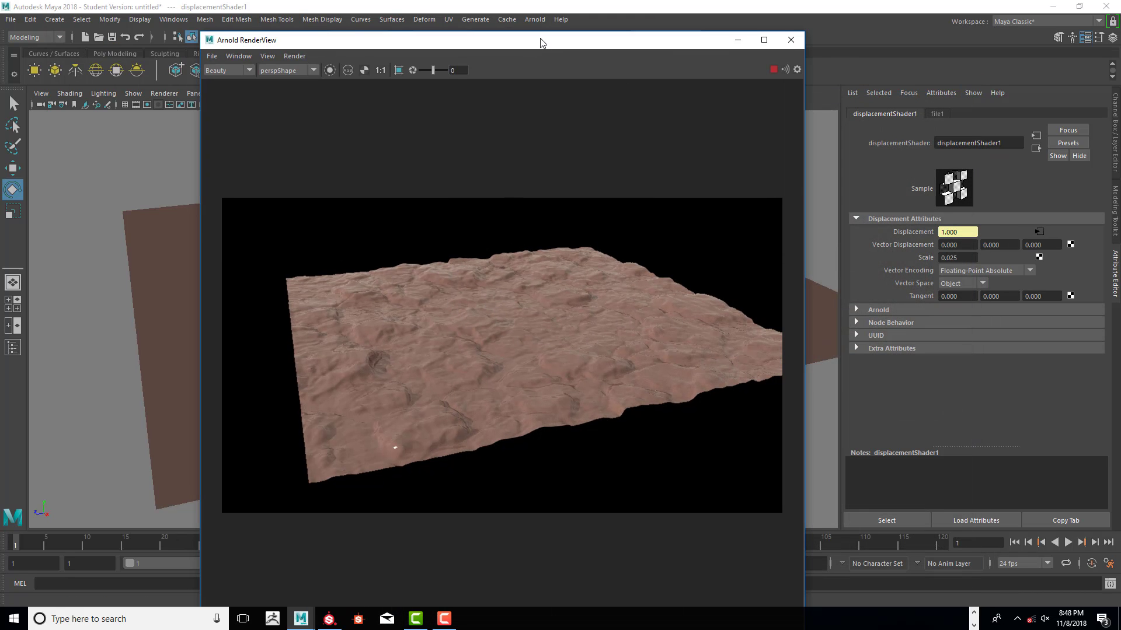
pyautogui.moveTo(541, 42); pyautogui.dragTo(653, 88)
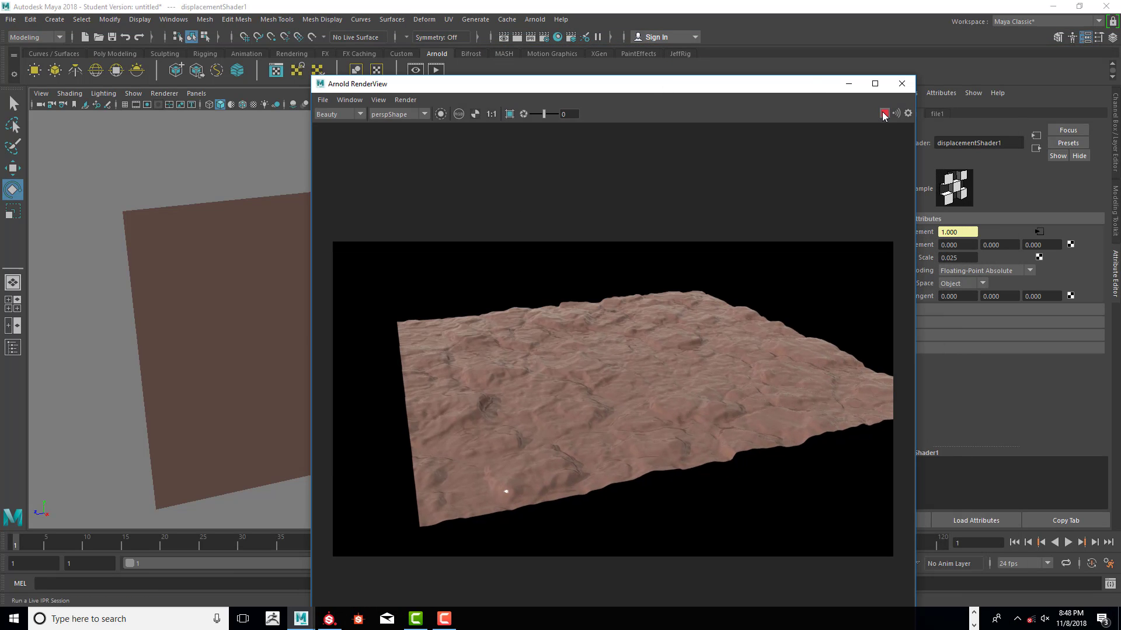
# Close the Arnold RenderView and select the terrain plane
pyautogui.click(902, 84)
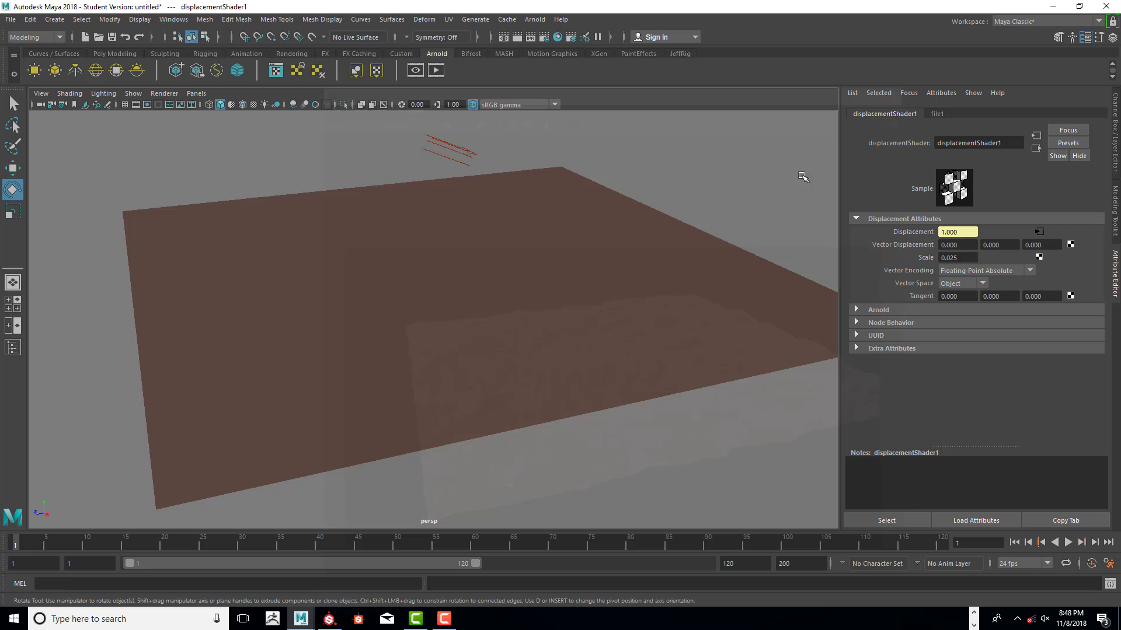
pyautogui.click(607, 264)
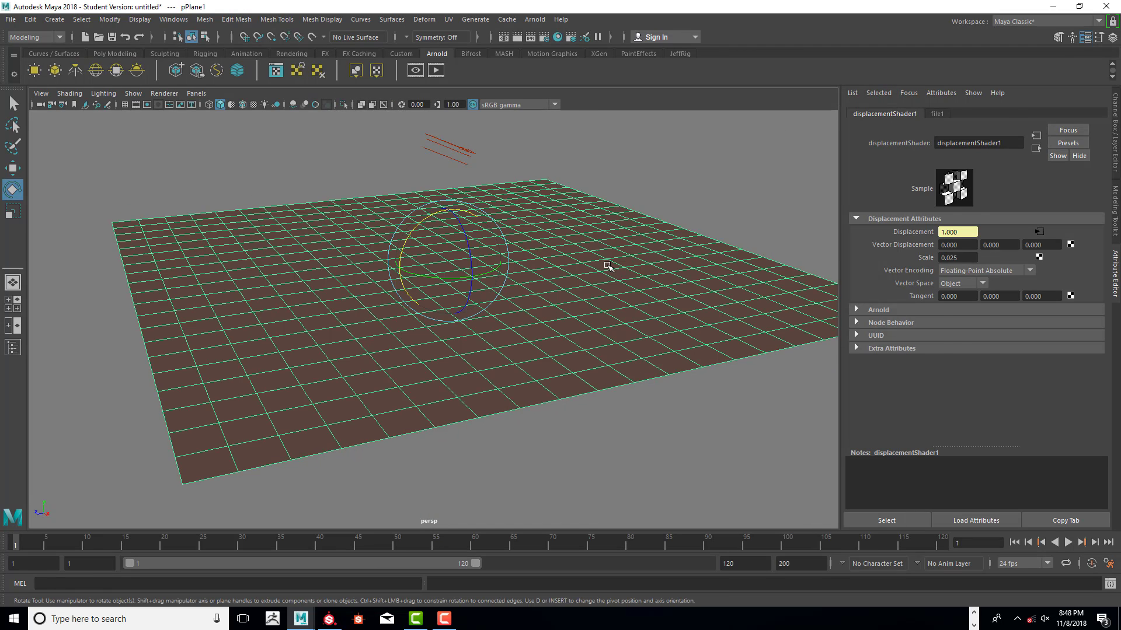
pyautogui.keyDown('alt'); pyautogui.moveTo(611, 260); pyautogui.dragTo(625, 245); pyautogui.keyUp('alt')
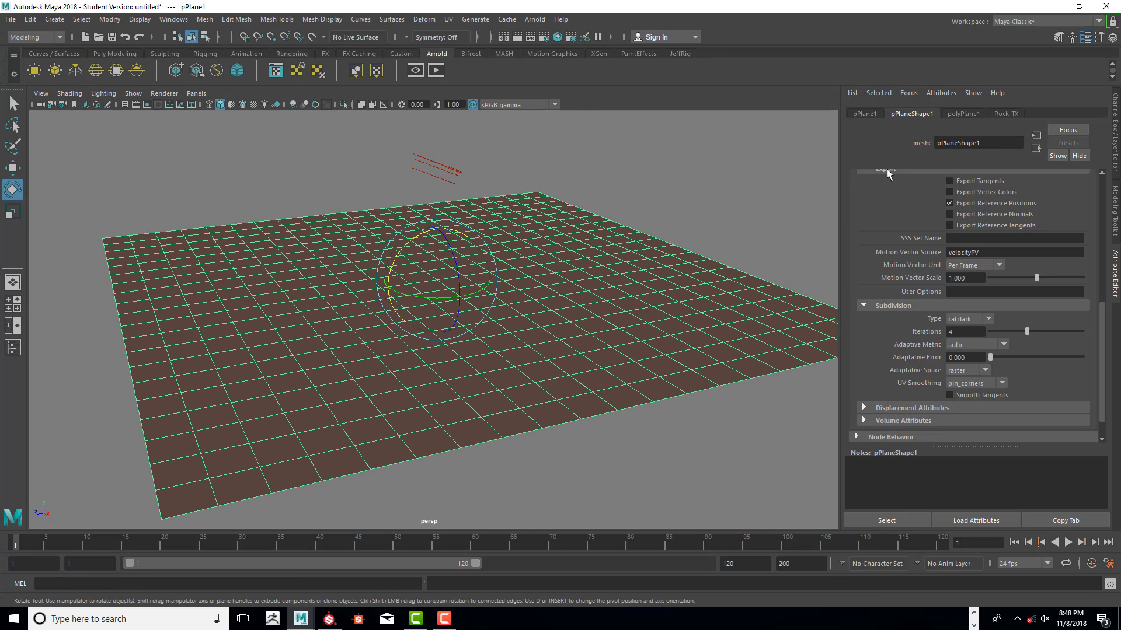
# From Rock_TX's Geometry Bump Mapping, open the render node chooser filtered to 2D Textures
pyautogui.click(1006, 114)
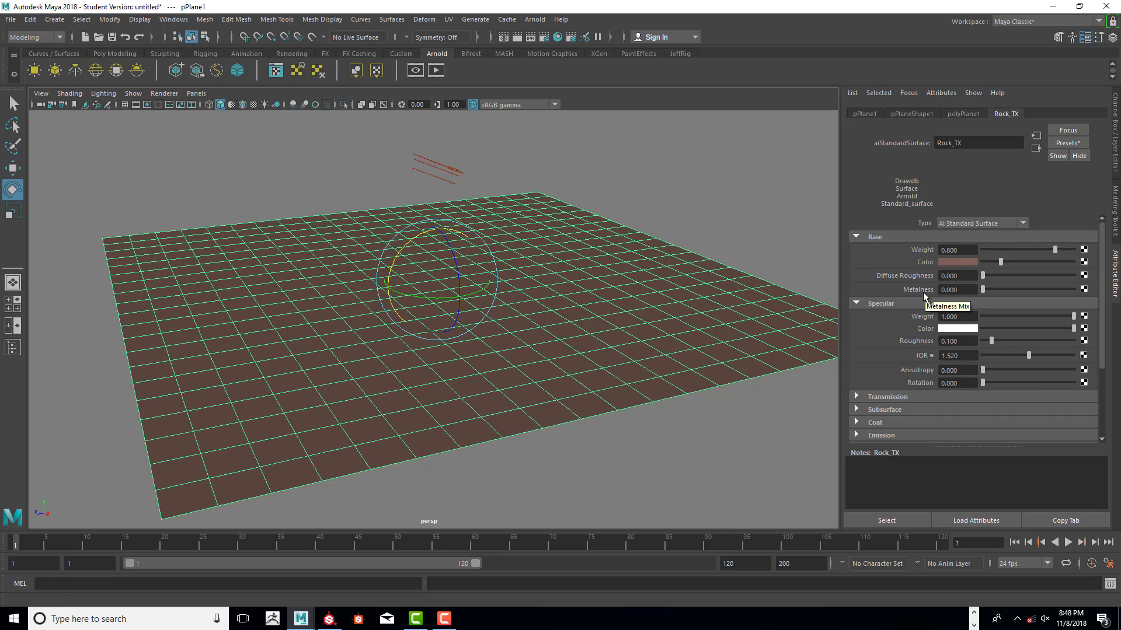
pyautogui.scroll(-2, 926, 362)
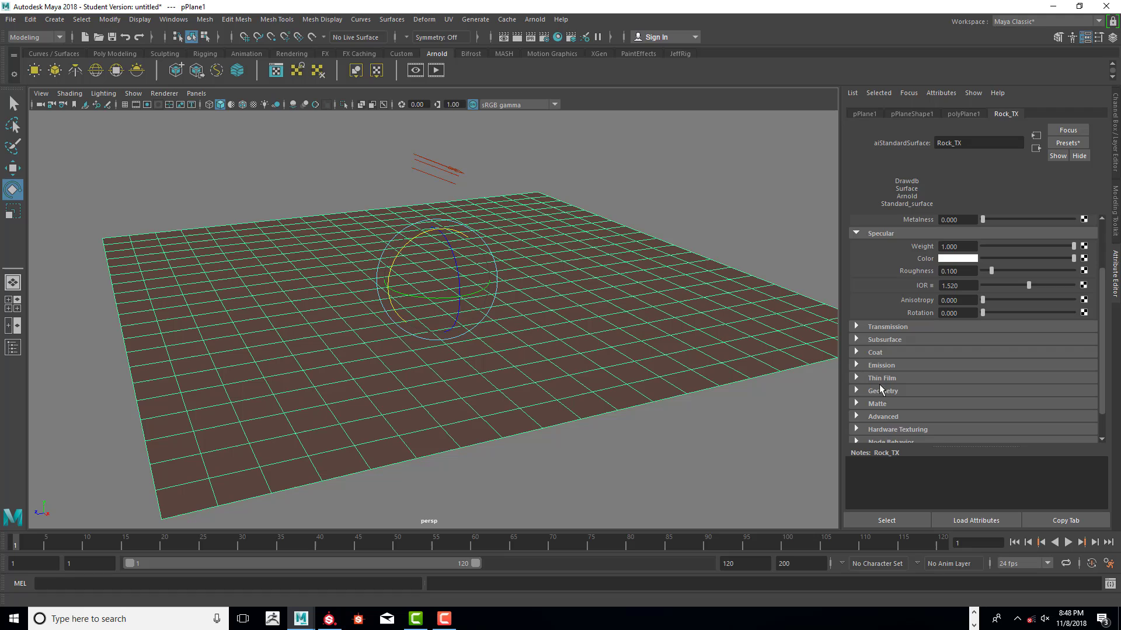
pyautogui.click(883, 391)
pyautogui.scroll(-2, 1015, 364)
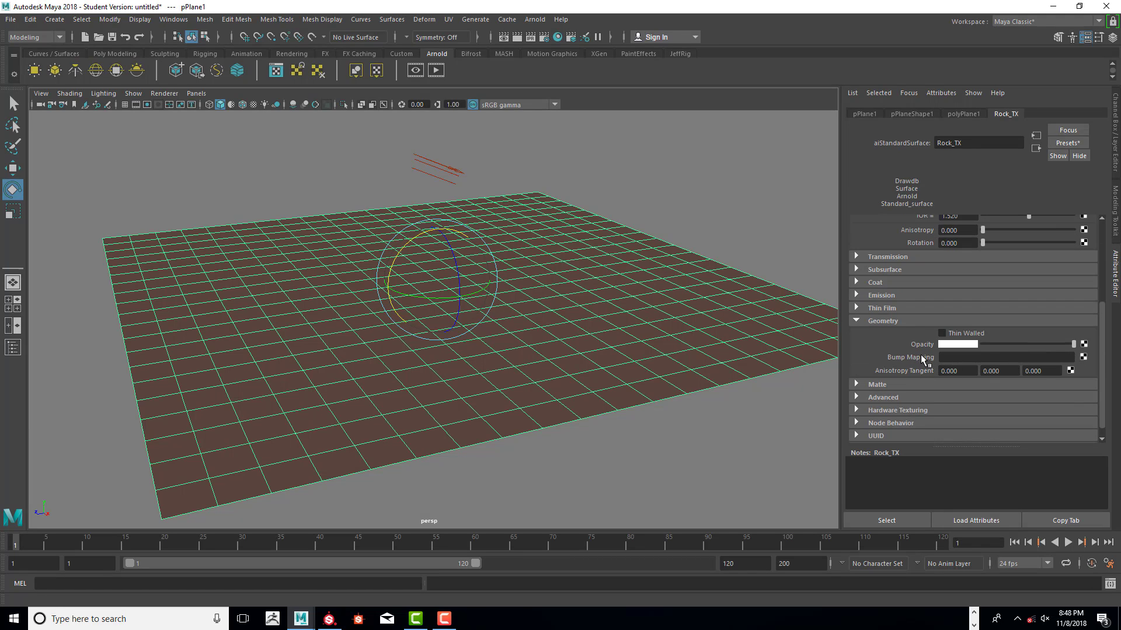
pyautogui.click(1084, 361)
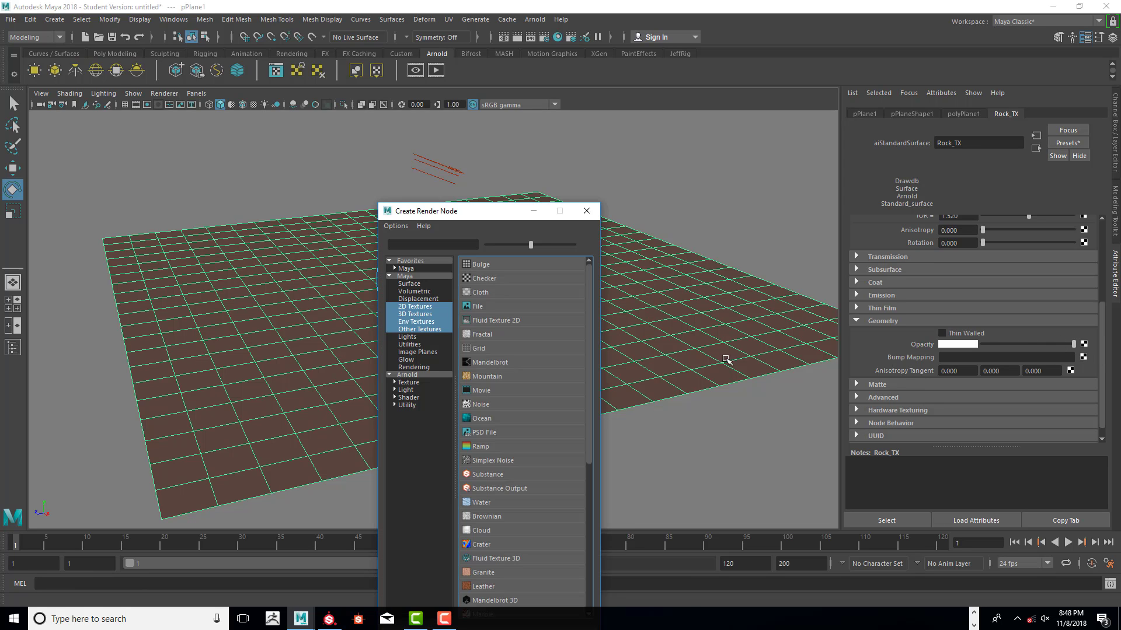
pyautogui.moveTo(499, 214); pyautogui.dragTo(876, 103)
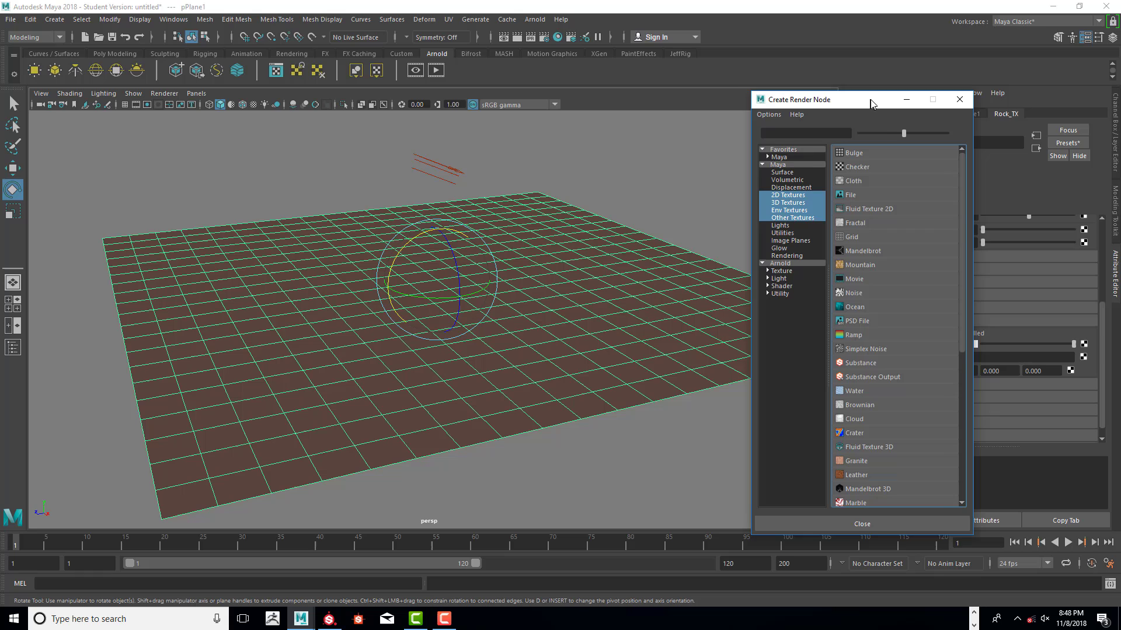
pyautogui.click(801, 193)
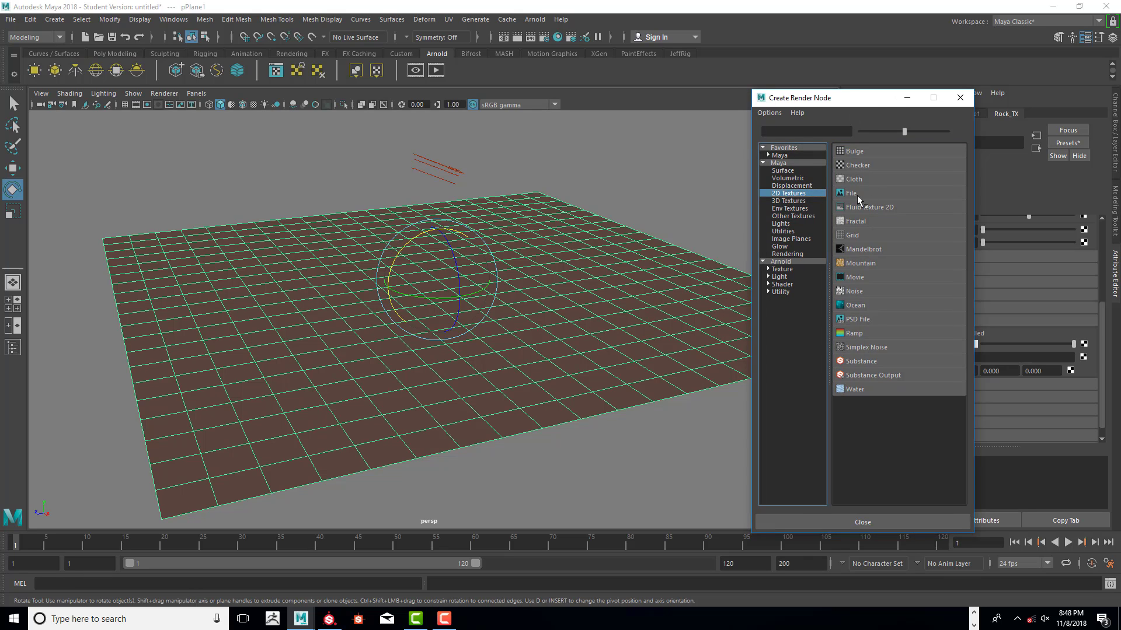
# Create the File bump texture and set bump2d1 to Object Space Normals with Flip R/G off
pyautogui.click(851, 194)
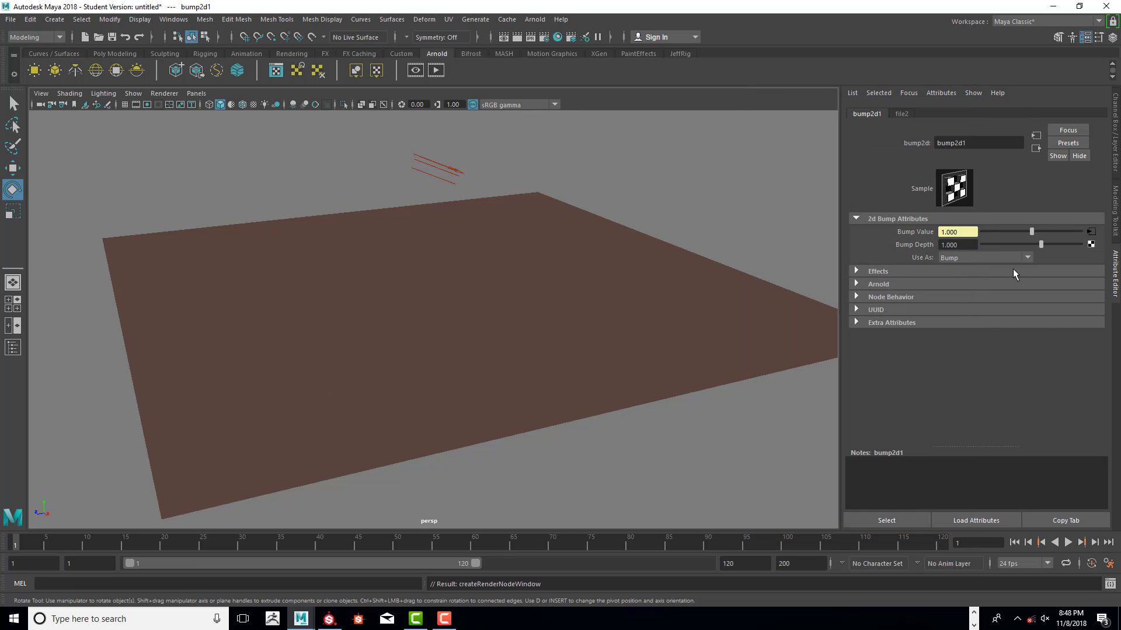
pyautogui.click(969, 256)
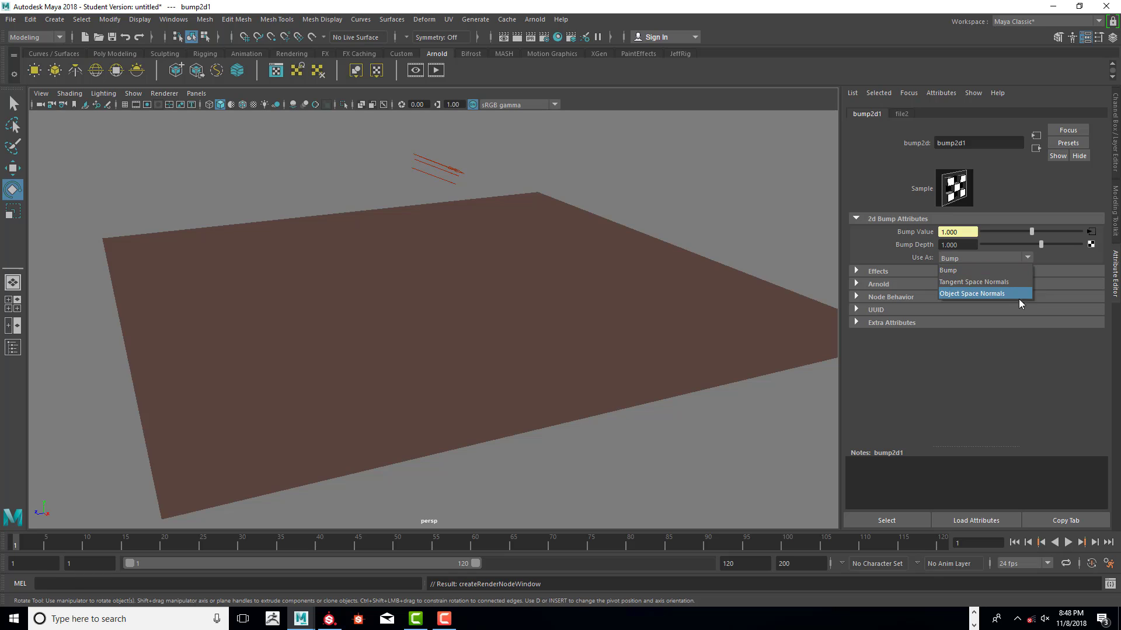
pyautogui.click(984, 295)
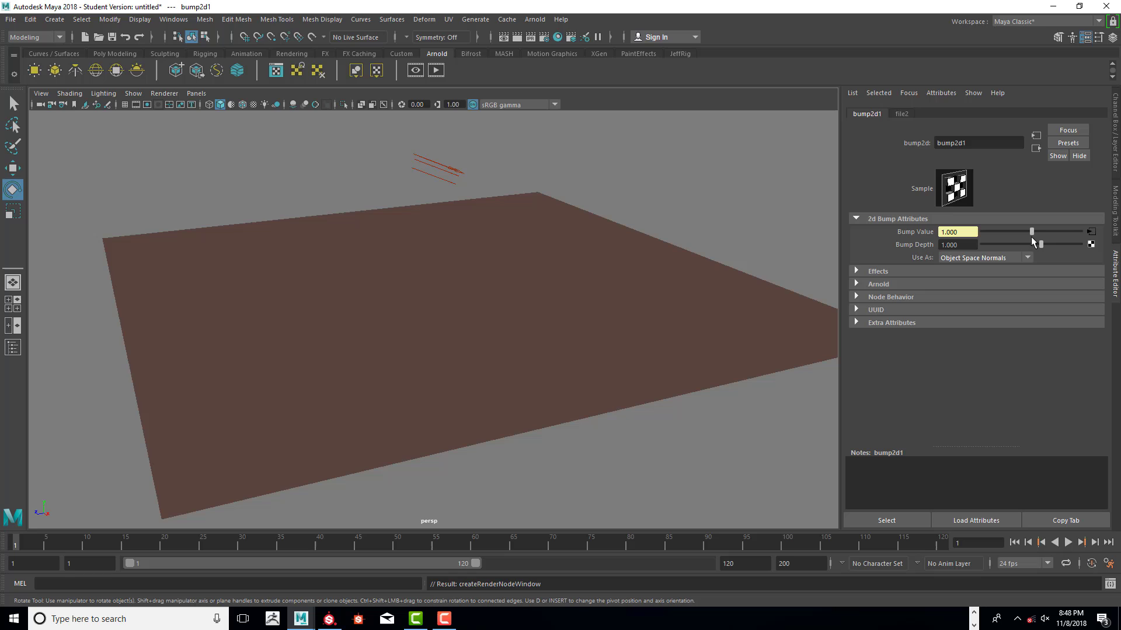
pyautogui.click(856, 284)
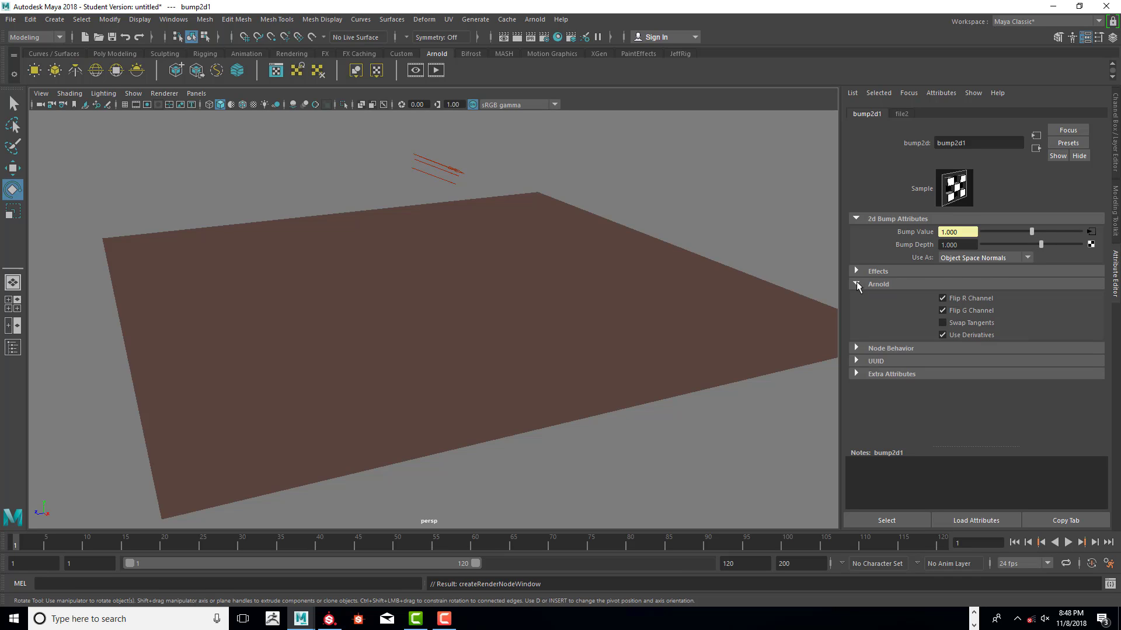
pyautogui.click(942, 299)
pyautogui.click(942, 311)
# Open the file2 bump texture and set its Filter Type to Off
pyautogui.click(1089, 233)
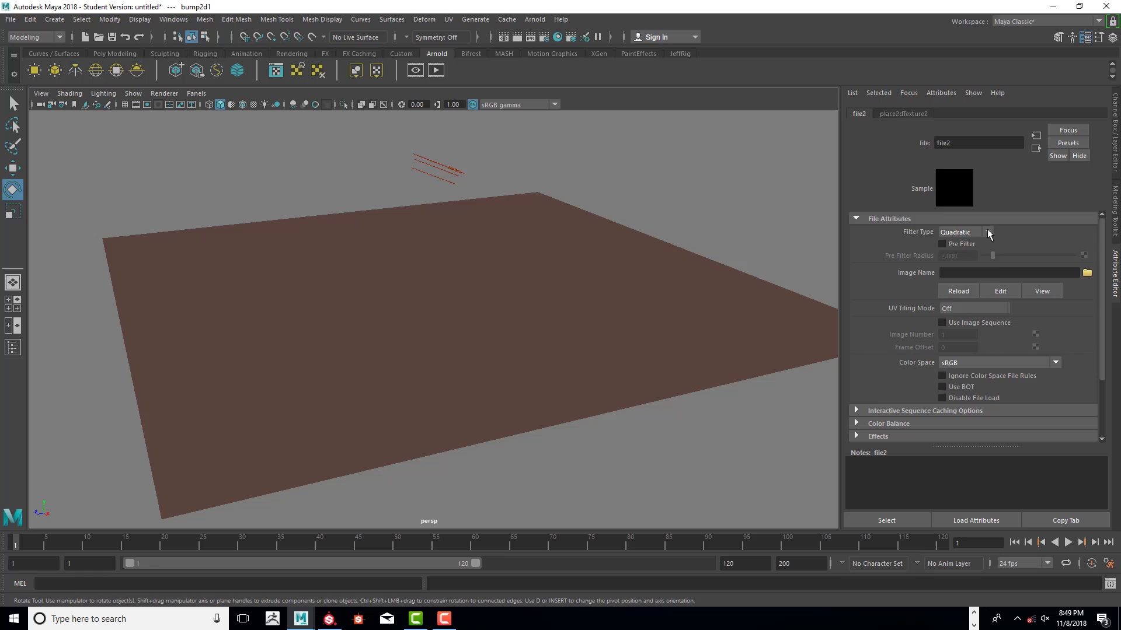
pyautogui.click(987, 232)
pyautogui.click(953, 246)
pyautogui.scroll(-1, 1051, 313)
pyautogui.scroll(-1, 963, 382)
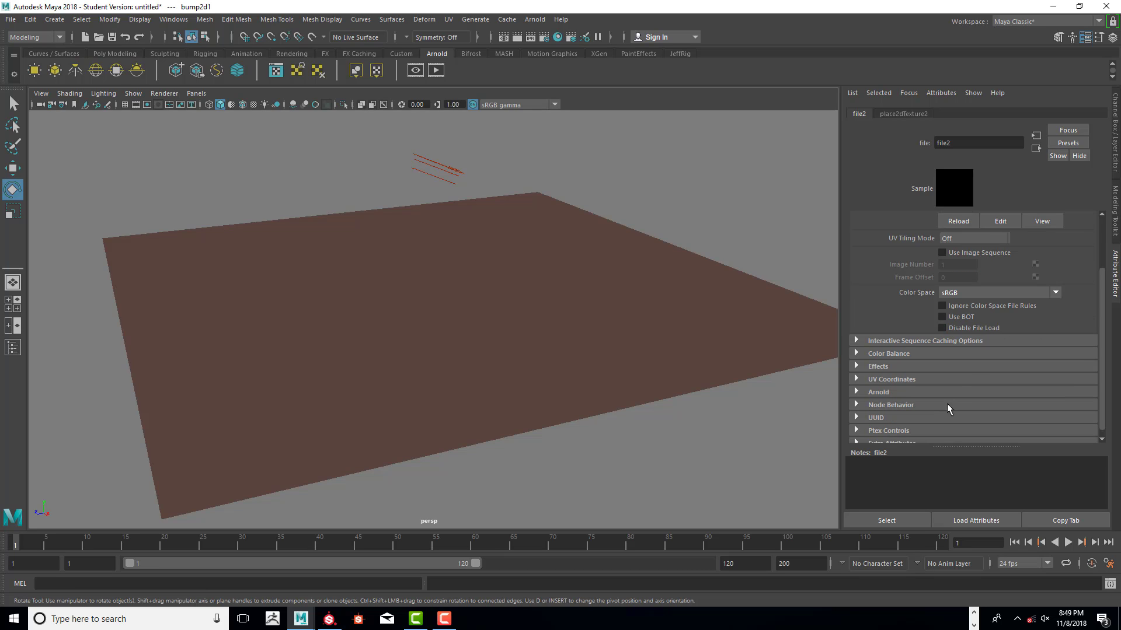
# In file2's Color Balance, toggle Alpha Is Luminance and set Color Space to Raw
pyautogui.click(861, 354)
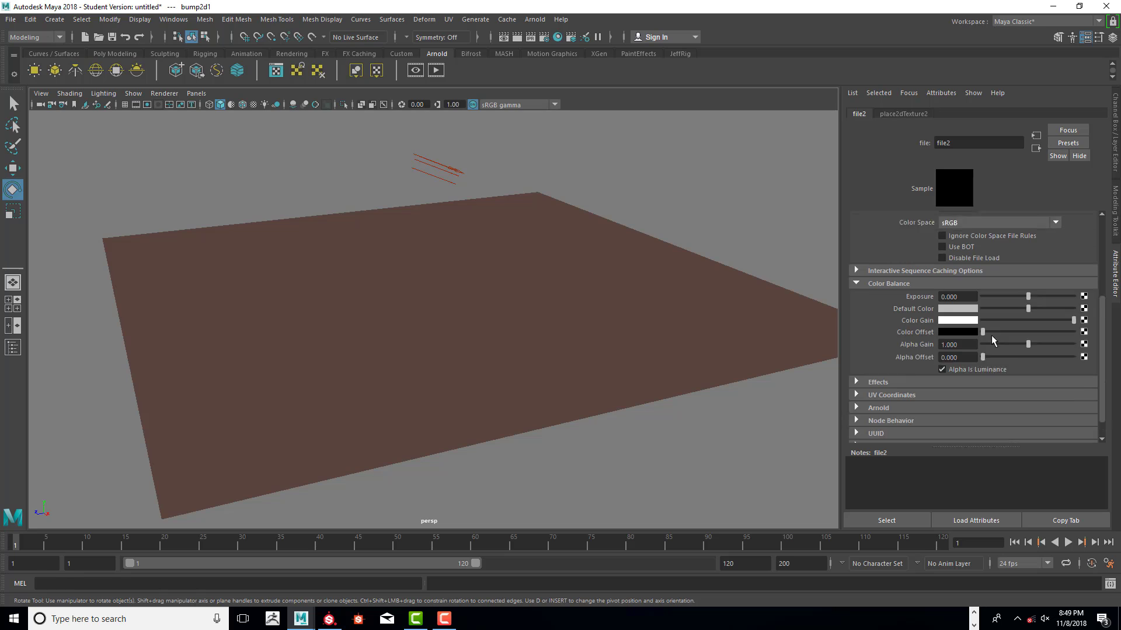
pyautogui.scroll(-1, 981, 347)
pyautogui.click(957, 348)
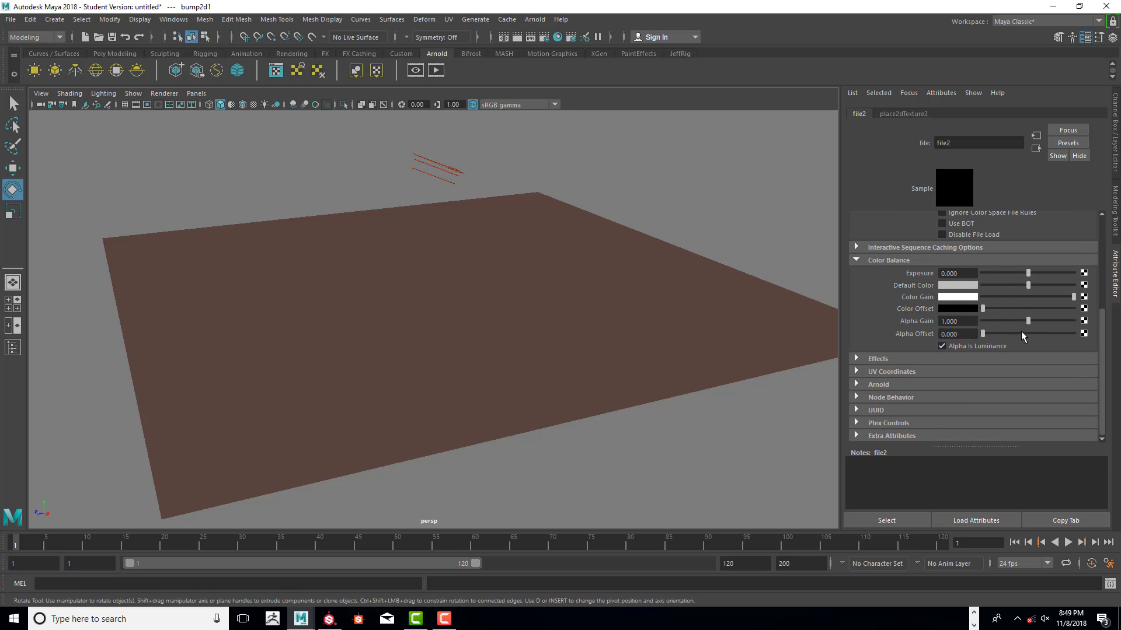
pyautogui.scroll(5, 1021, 331)
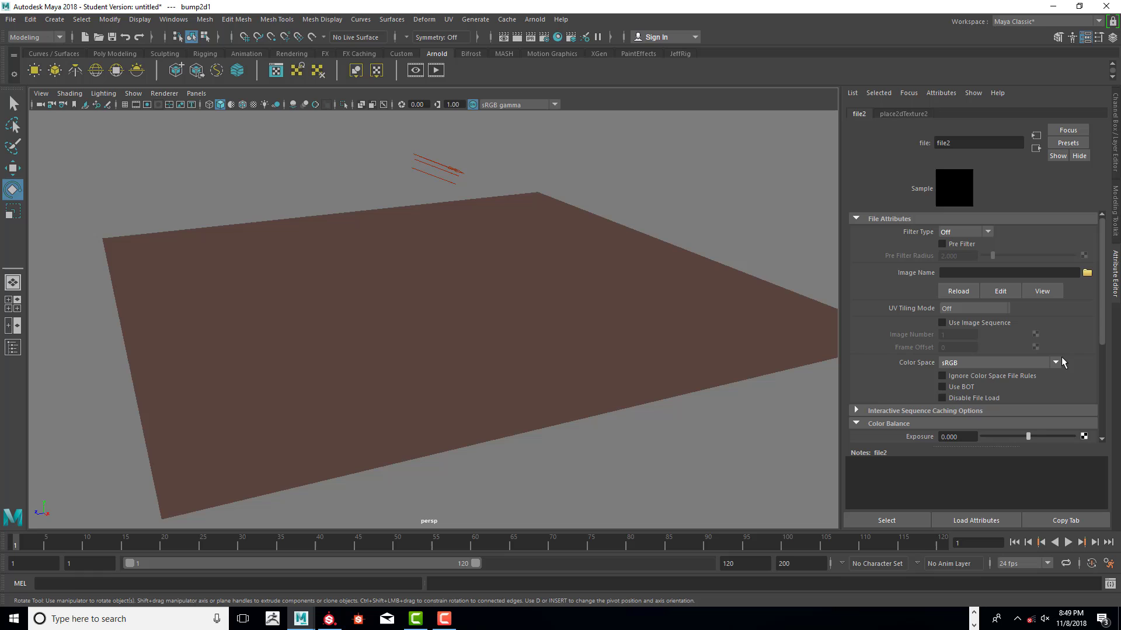
pyautogui.click(1059, 360)
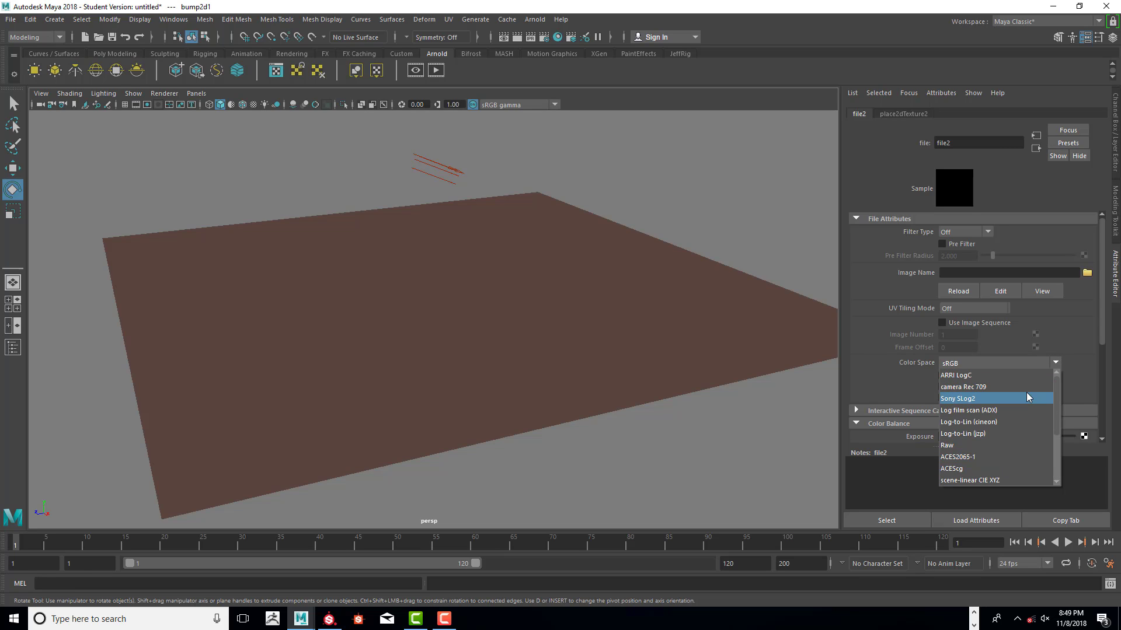
pyautogui.click(956, 446)
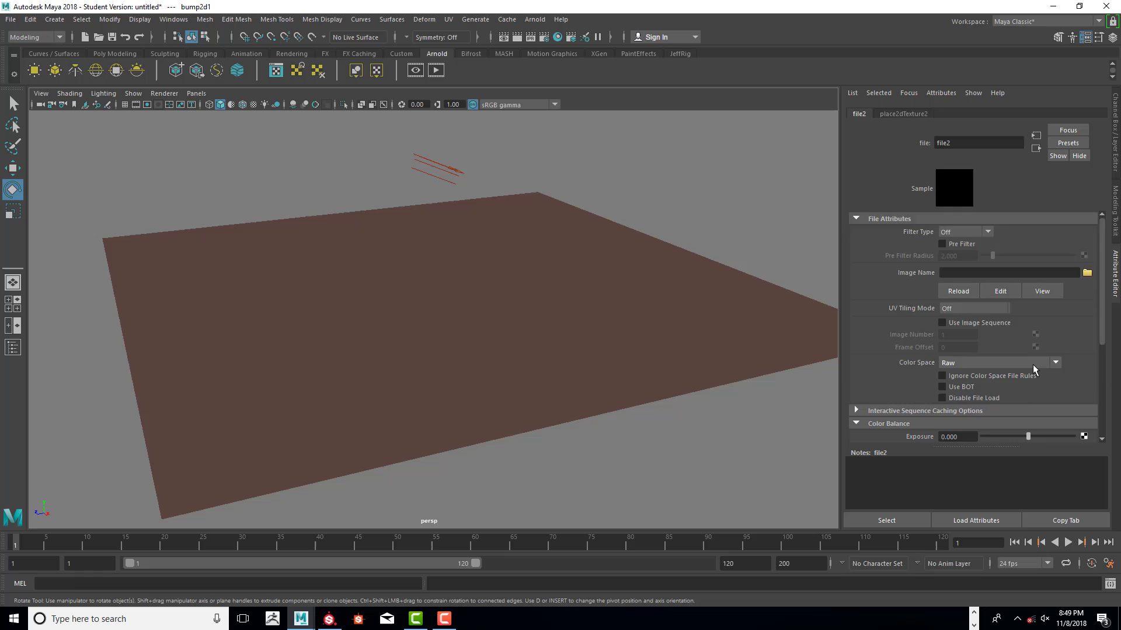
pyautogui.scroll(-5, 1032, 365)
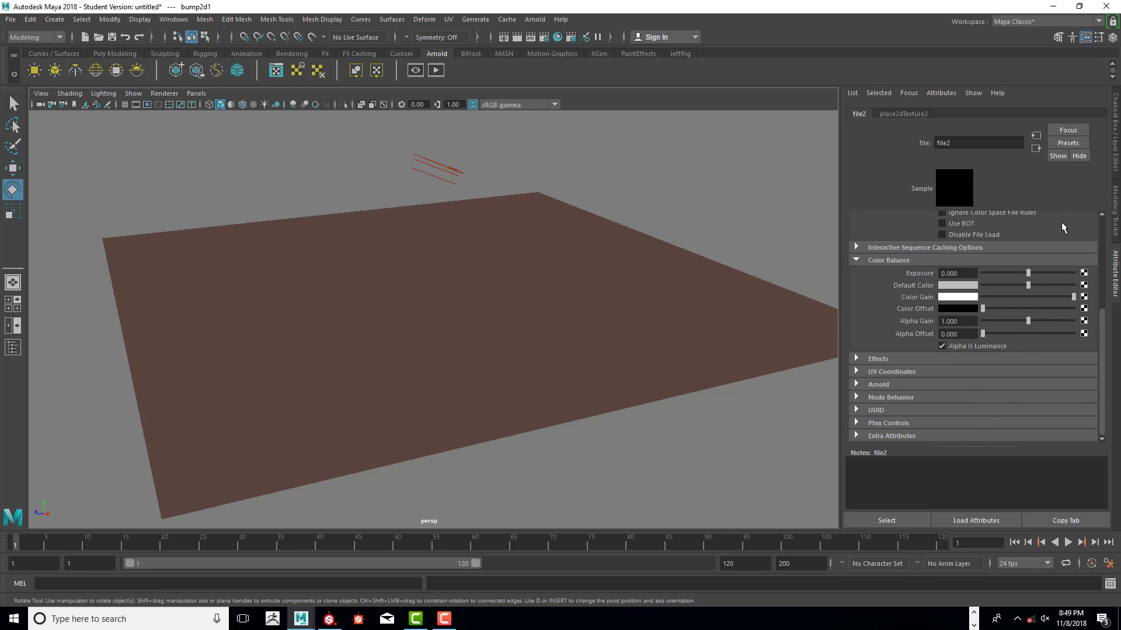
# Load Ground_01_lambert1_Normal.png as file2's image
pyautogui.scroll(5, 1059, 247)
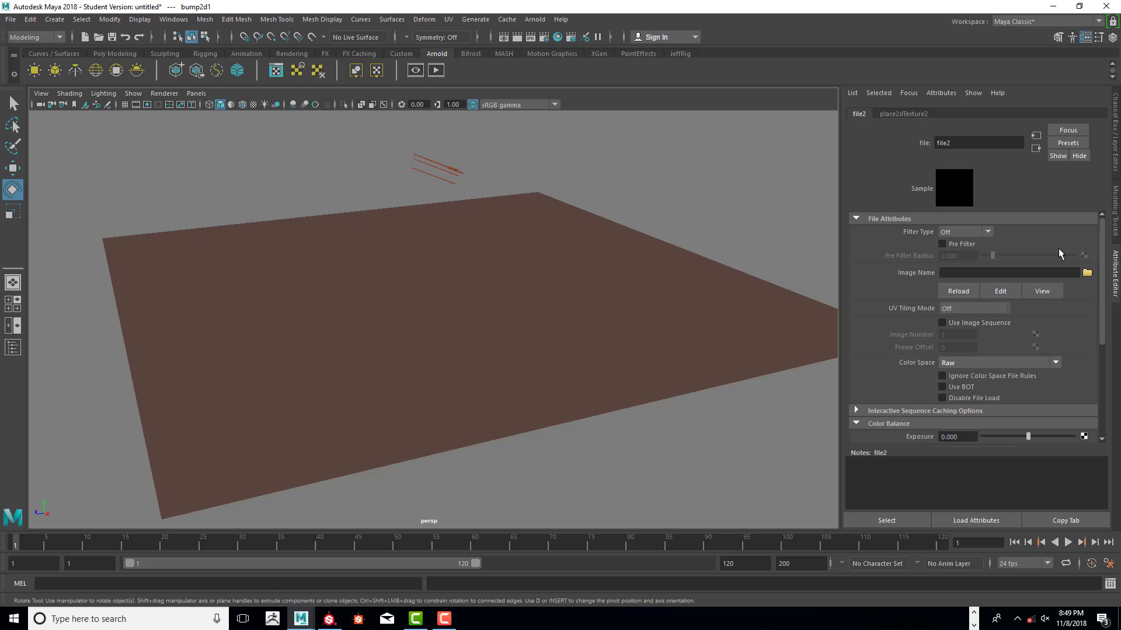
pyautogui.click(1087, 272)
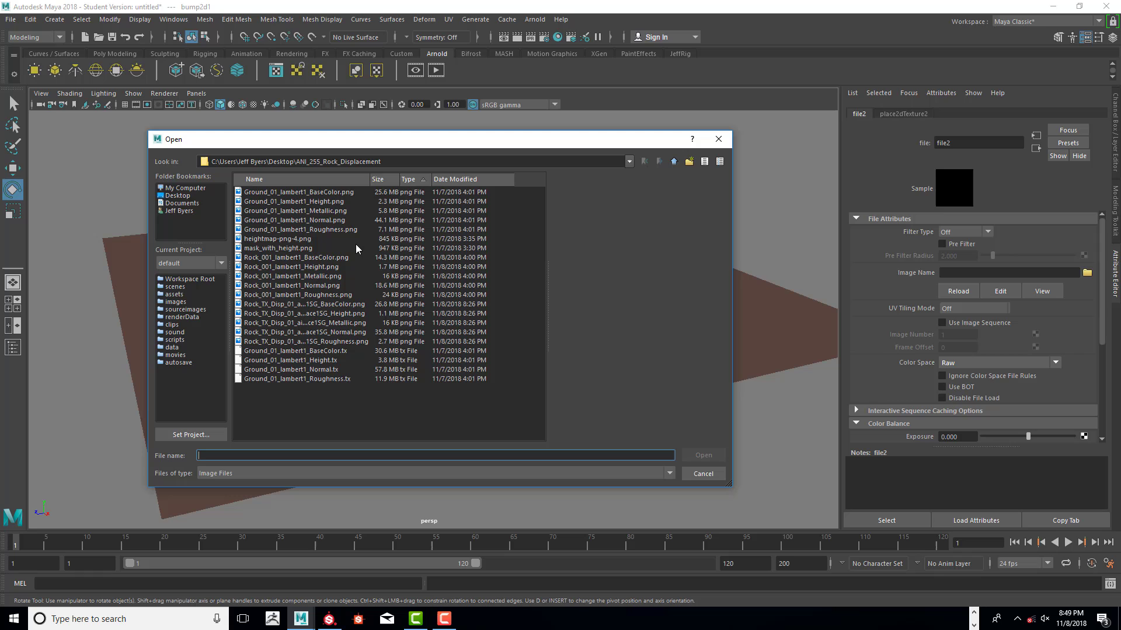
pyautogui.click(325, 221)
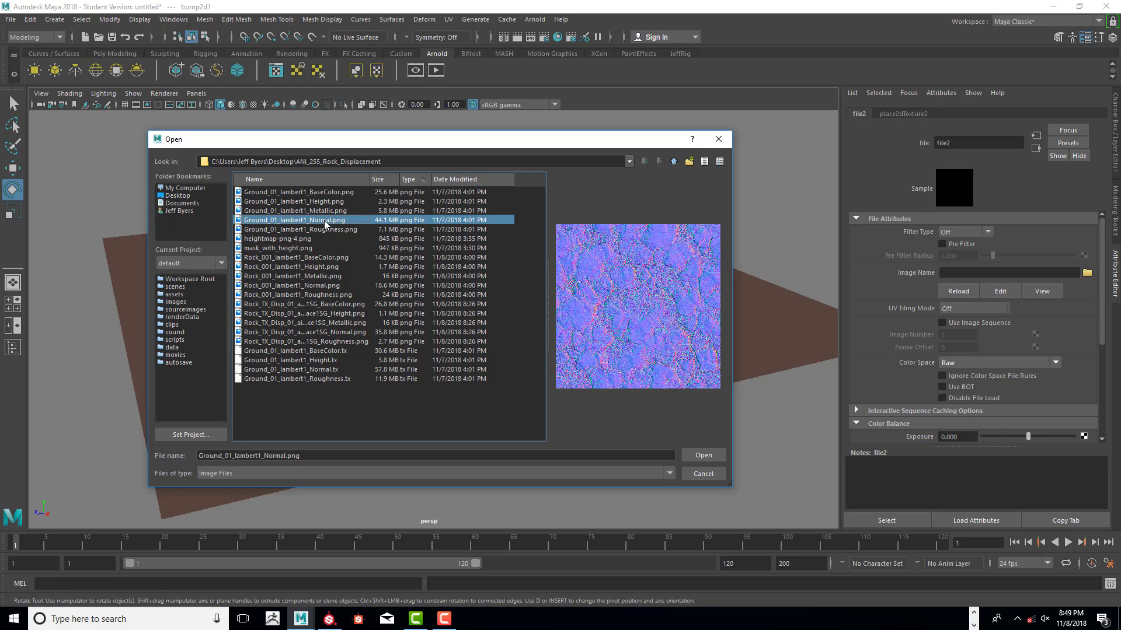
pyautogui.click(703, 455)
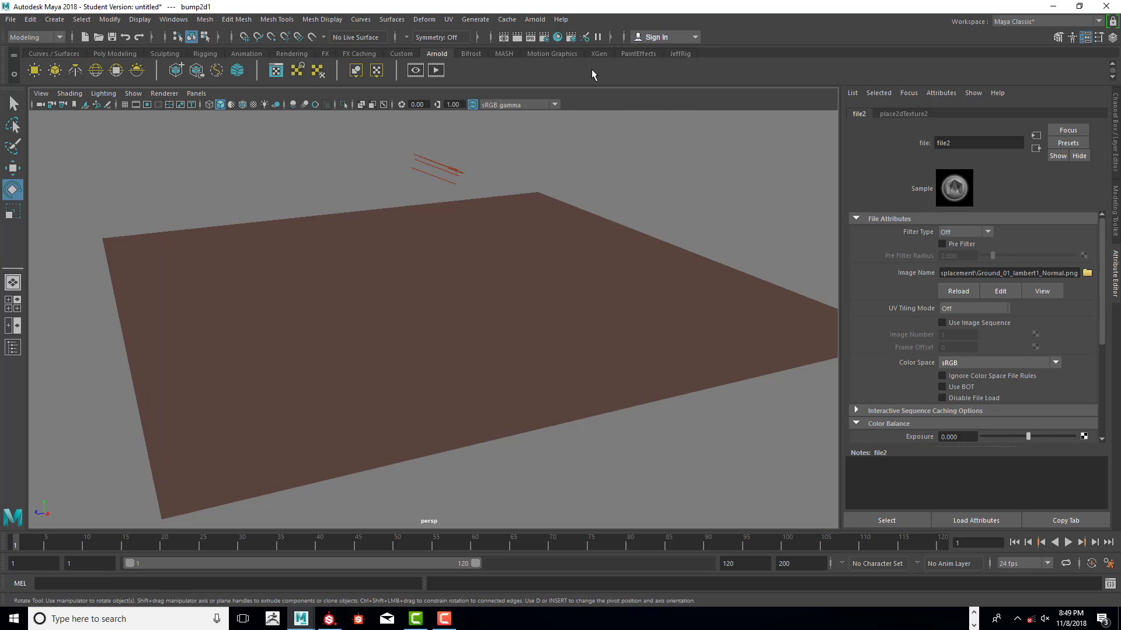
# Render the bumpy rock terrain in the Arnold RenderView, inspect it, then close the window
pyautogui.click(534, 19)
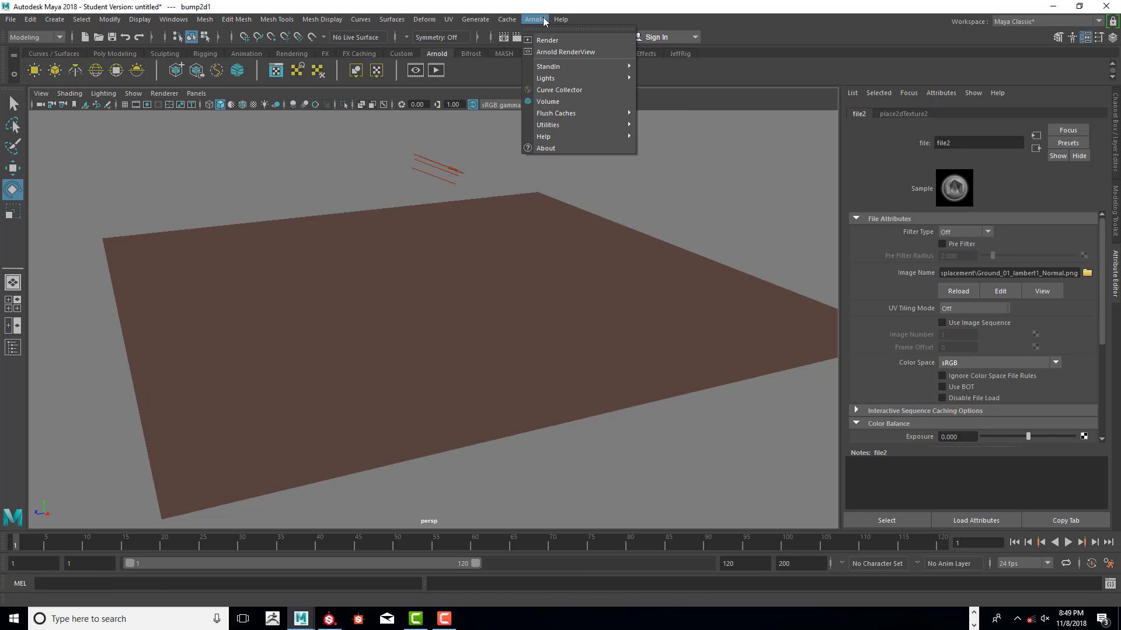
pyautogui.click(556, 52)
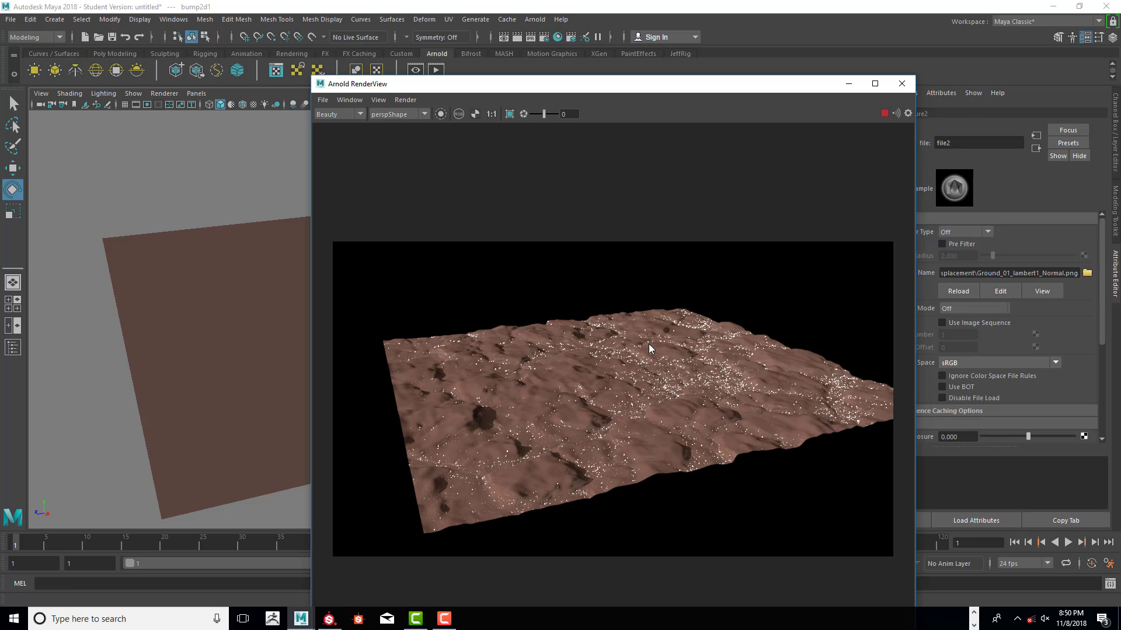
pyautogui.moveTo(760, 89); pyautogui.dragTo(678, 80)
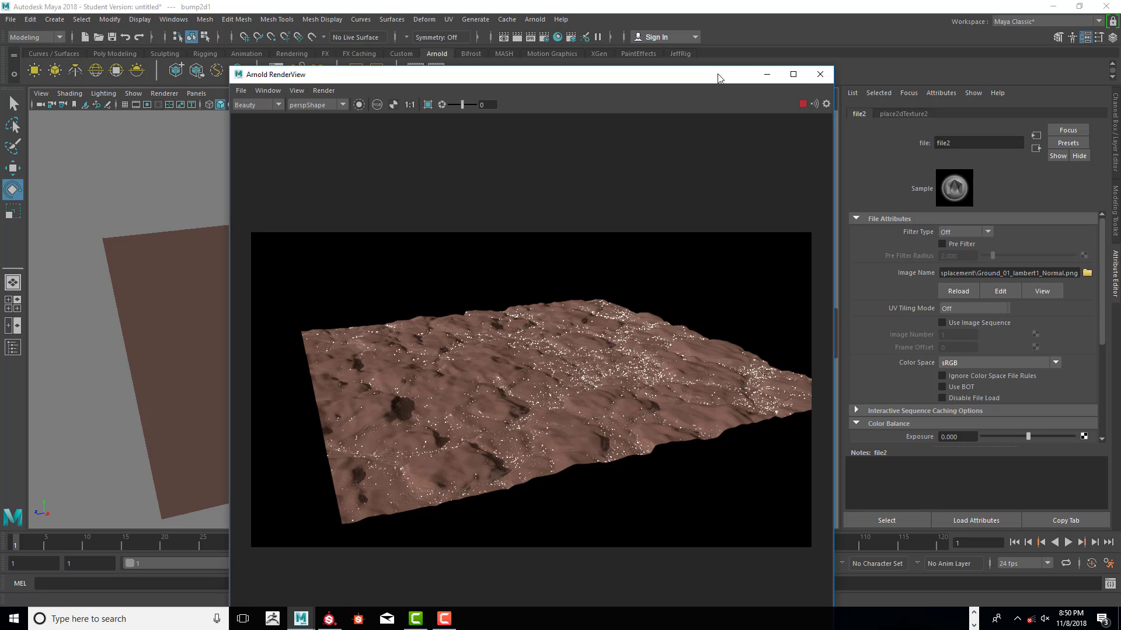
pyautogui.click(820, 74)
# Set Rock_TX's specular to weight 0.110, grey colour, IOR 0 and roughness 0.117
pyautogui.click(754, 267)
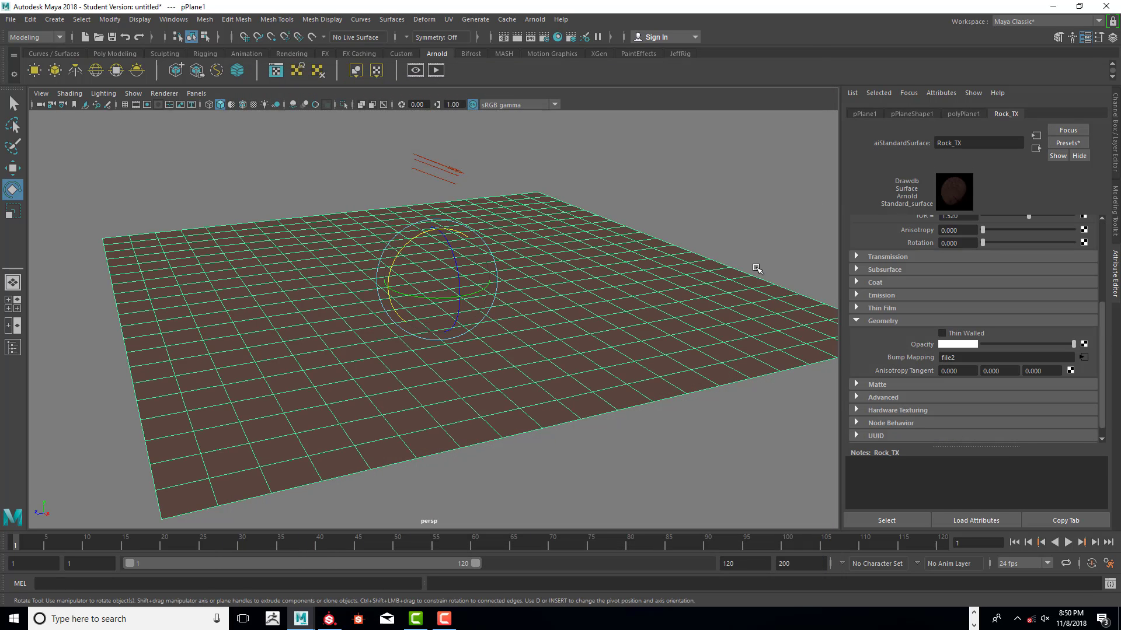
pyautogui.scroll(3, 958, 261)
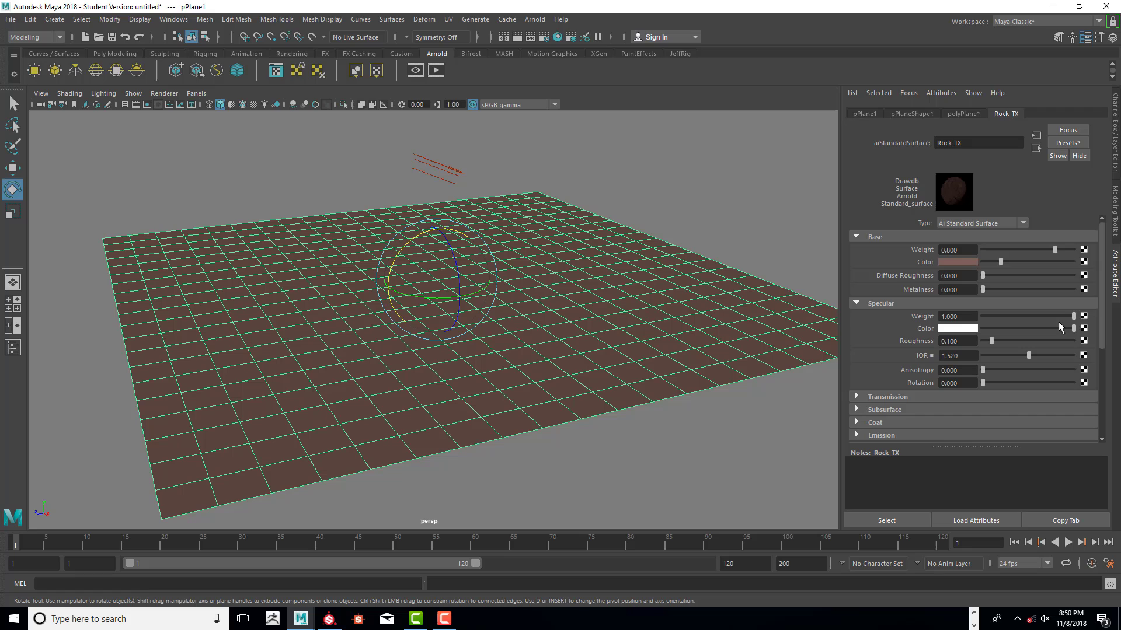
pyautogui.moveTo(1073, 317); pyautogui.dragTo(990, 321)
pyautogui.moveTo(1069, 326); pyautogui.dragTo(994, 329)
pyautogui.moveTo(980, 358); pyautogui.dragTo(1017, 351)
pyautogui.moveTo(992, 336); pyautogui.dragTo(992, 340)
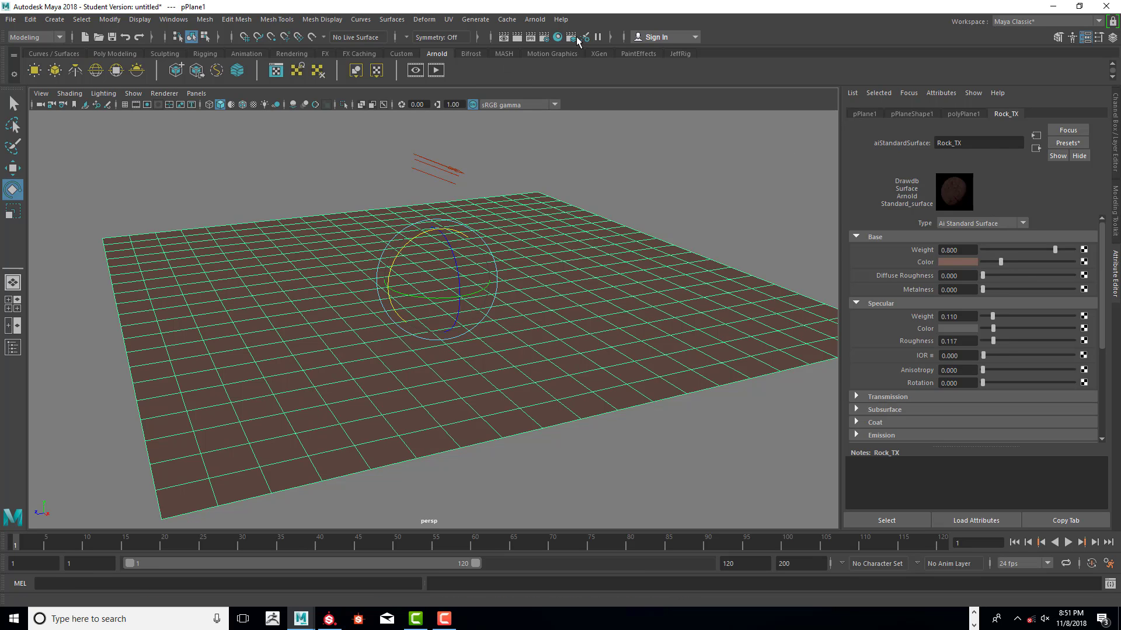
# Run an Arnold RenderView IPR render of the toned-down terrain, then stop and minimize it
pyautogui.click(535, 20)
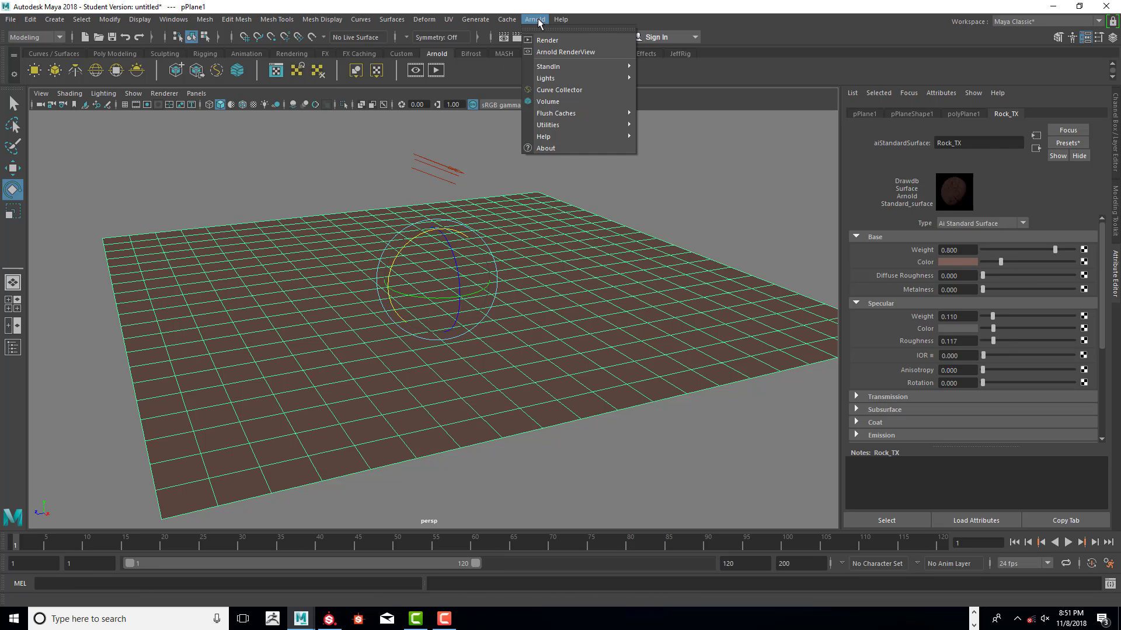
pyautogui.click(552, 52)
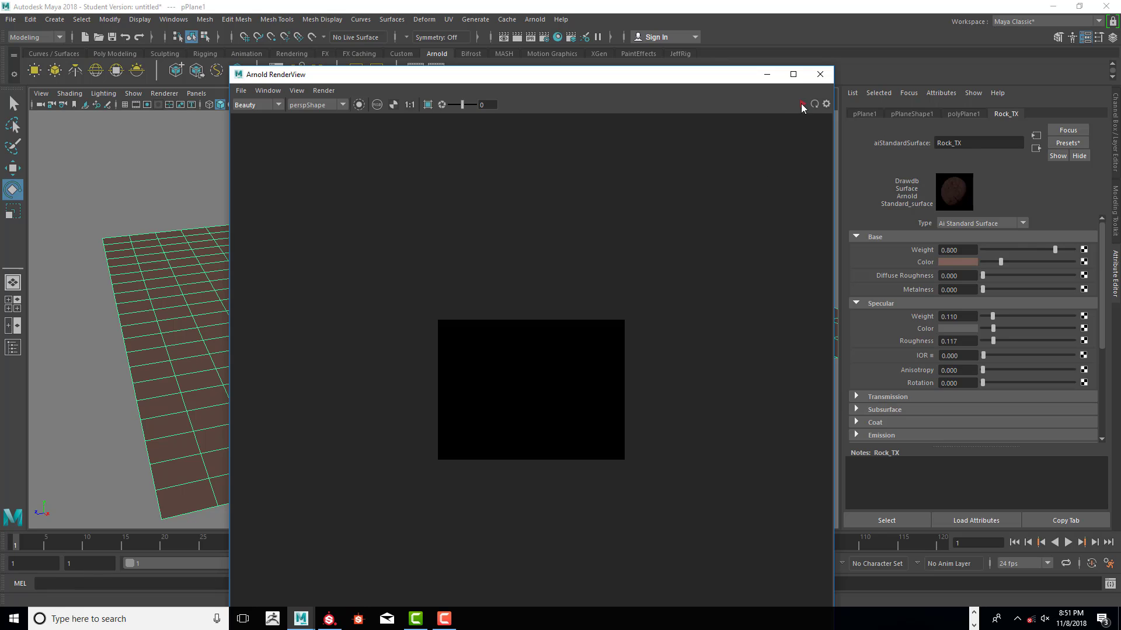
pyautogui.click(801, 104)
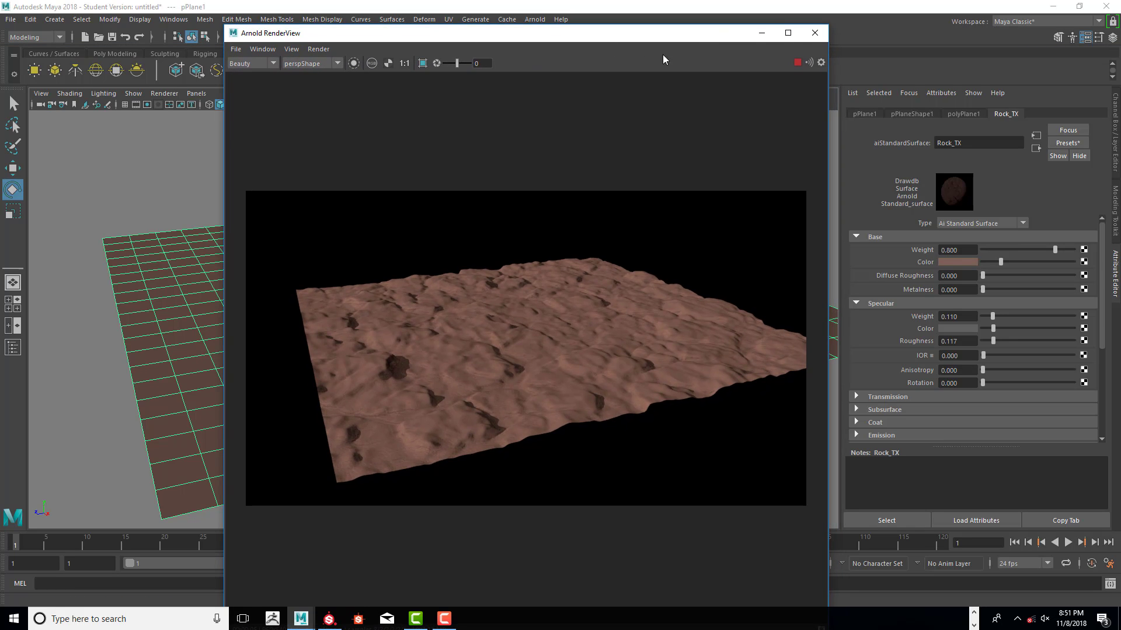
pyautogui.click(803, 62)
pyautogui.moveTo(710, 36); pyautogui.dragTo(670, 42)
pyautogui.click(721, 39)
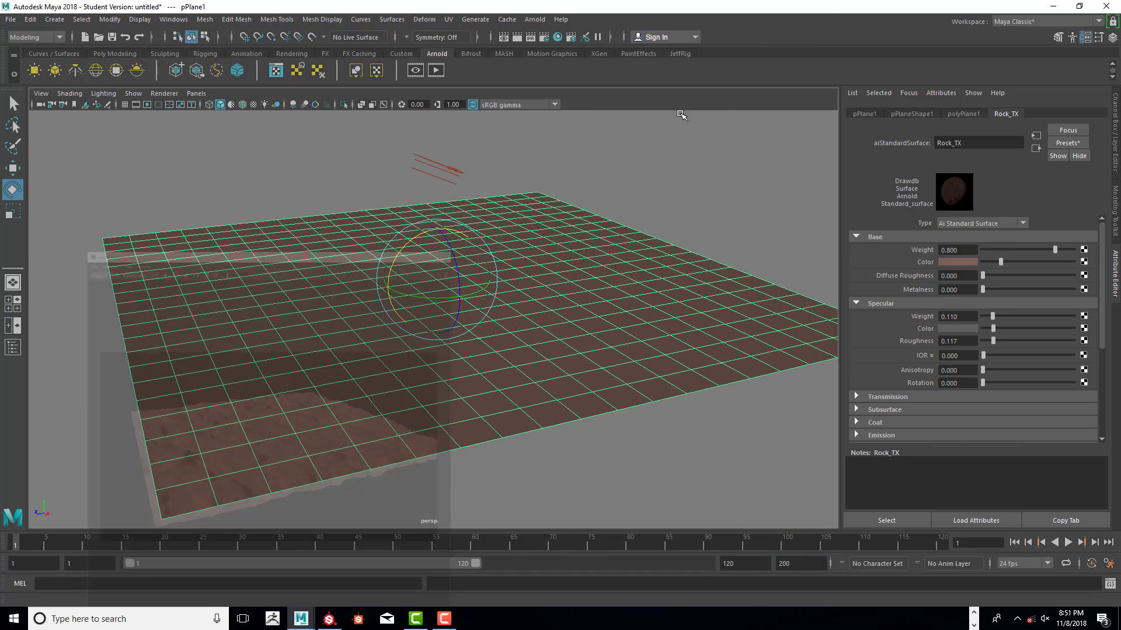
# Set displacementShader1's Scale to 0 in the shading network editor, then minimize the editor
pyautogui.click(557, 36)
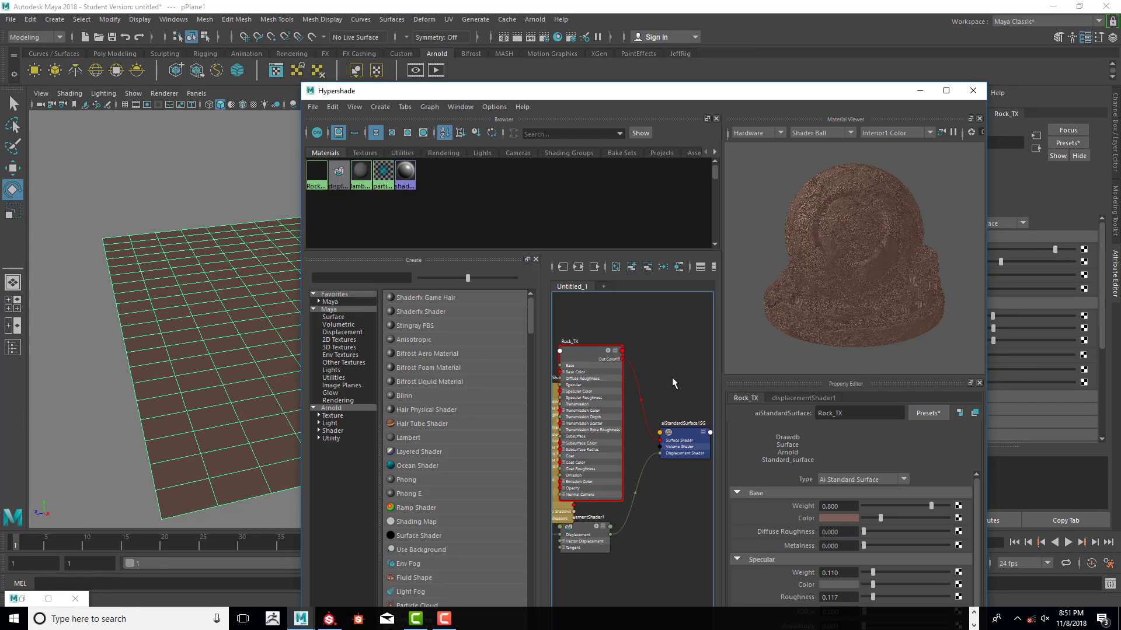
pyautogui.click(586, 528)
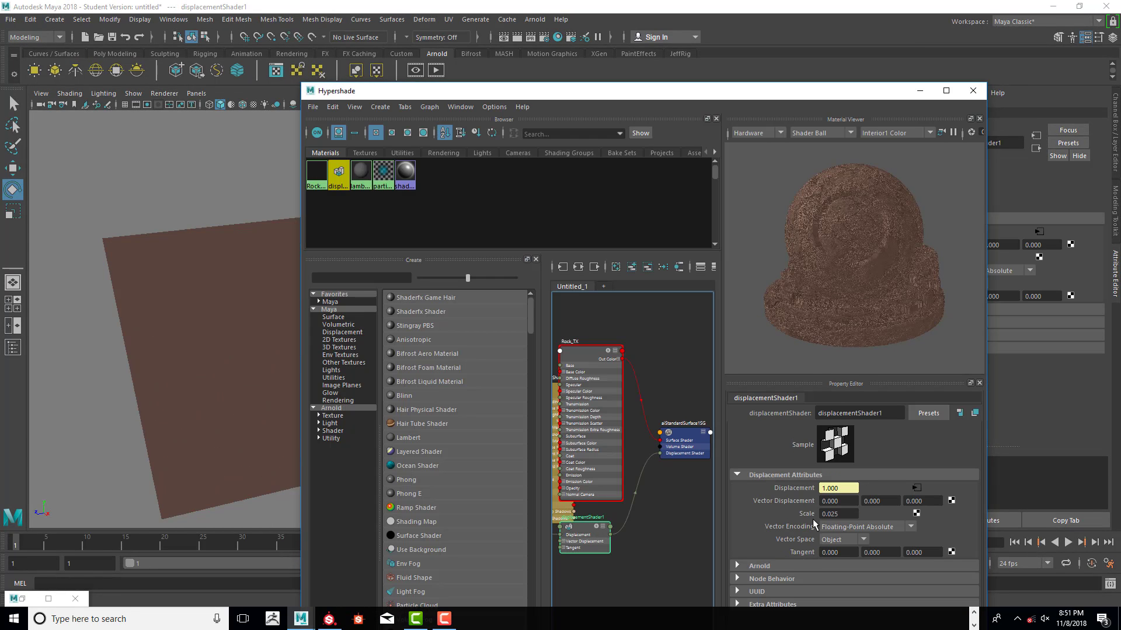
pyautogui.click(845, 516)
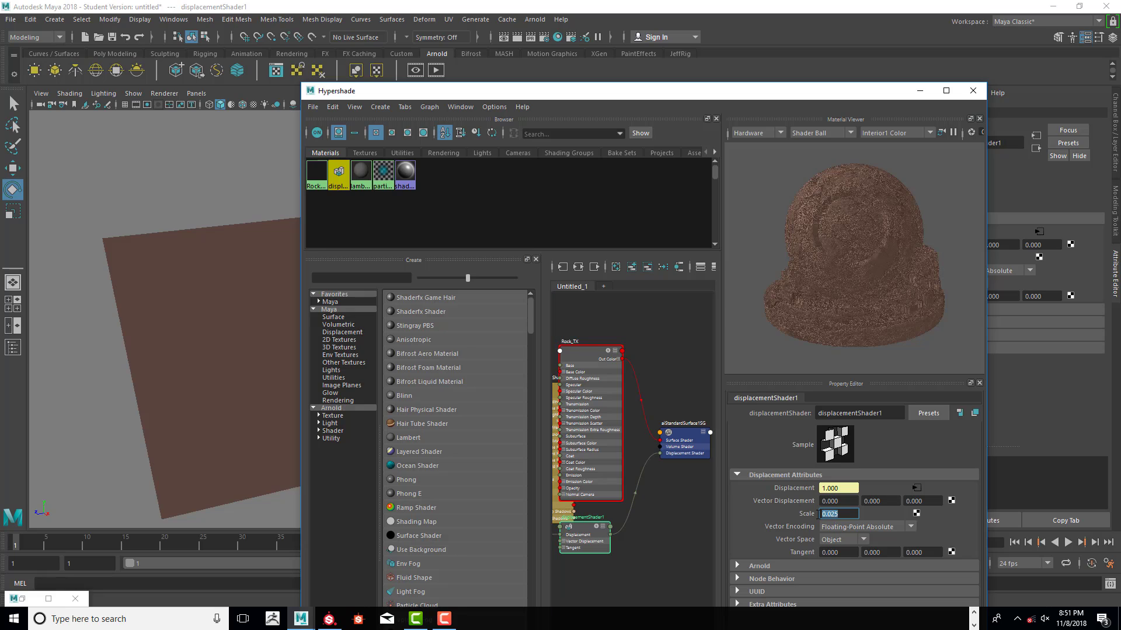
pyautogui.write('0')
pyautogui.press('Return')
pyautogui.click(920, 91)
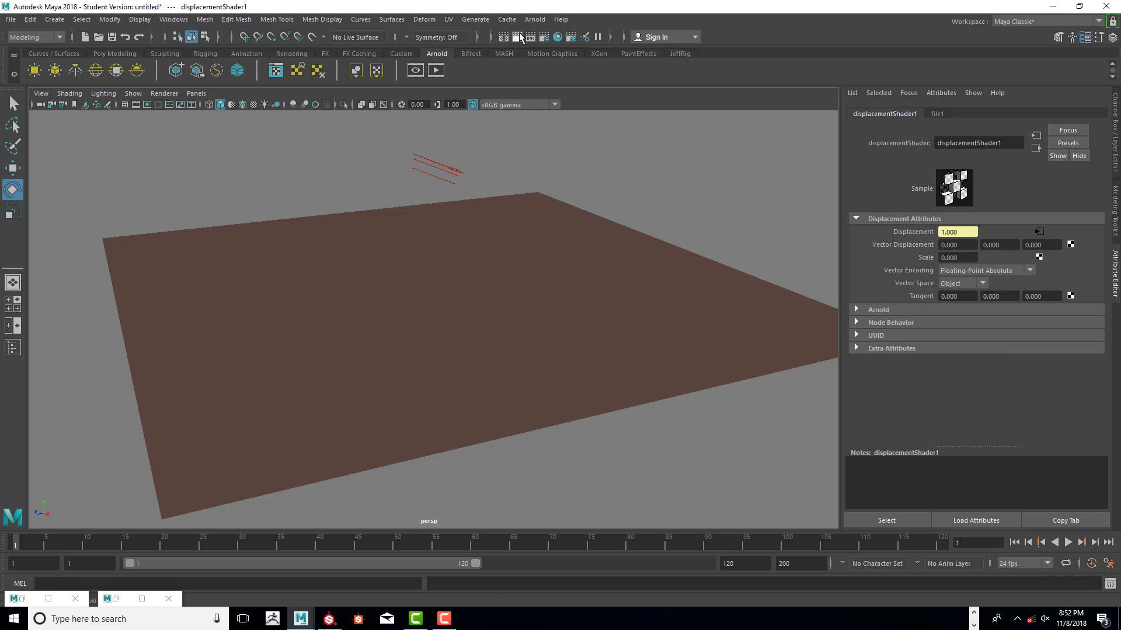
# Restore the Arnold render window, re-render the terrain, then minimize it back to the viewport
pyautogui.click(534, 20)
pyautogui.click(583, 10)
pyautogui.click(50, 599)
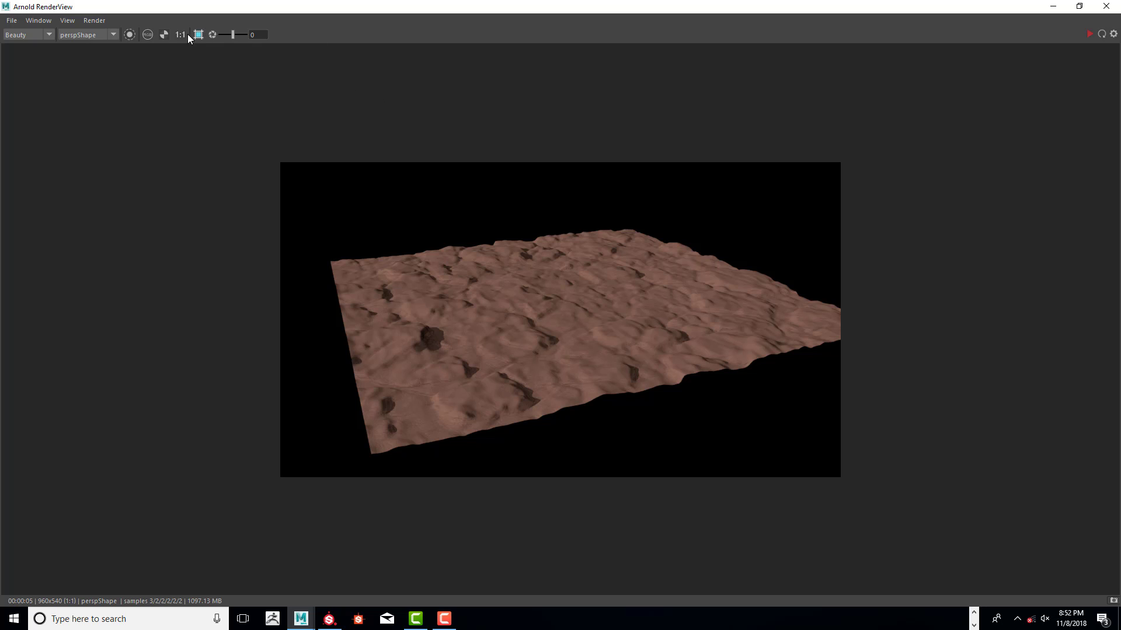
pyautogui.click(1088, 33)
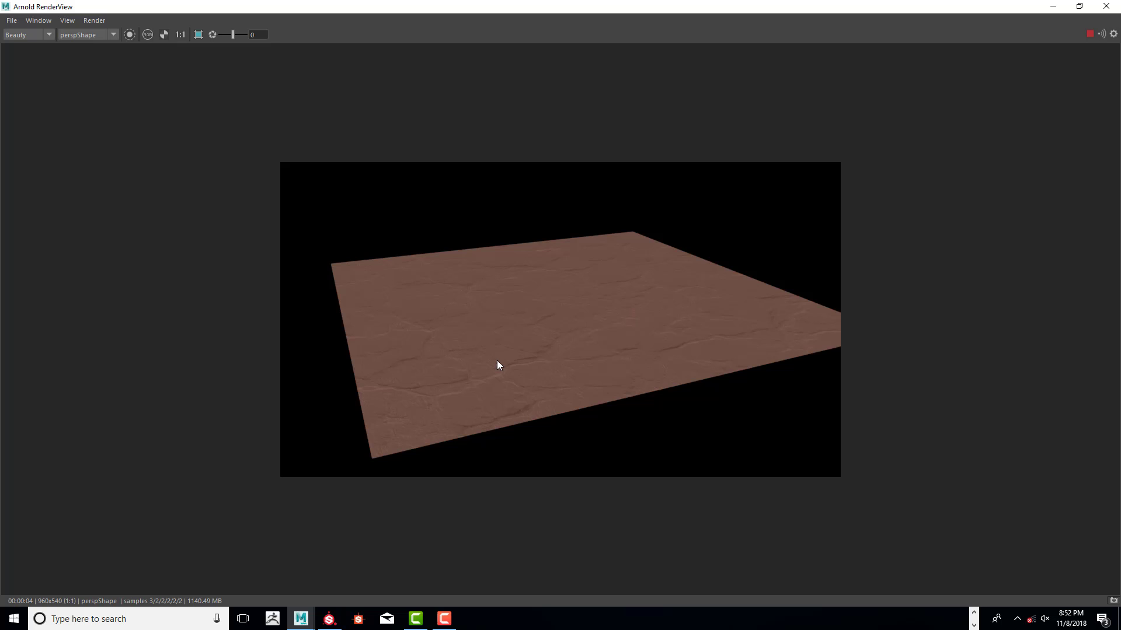
pyautogui.click(1053, 7)
pyautogui.scroll(5, 563, 303)
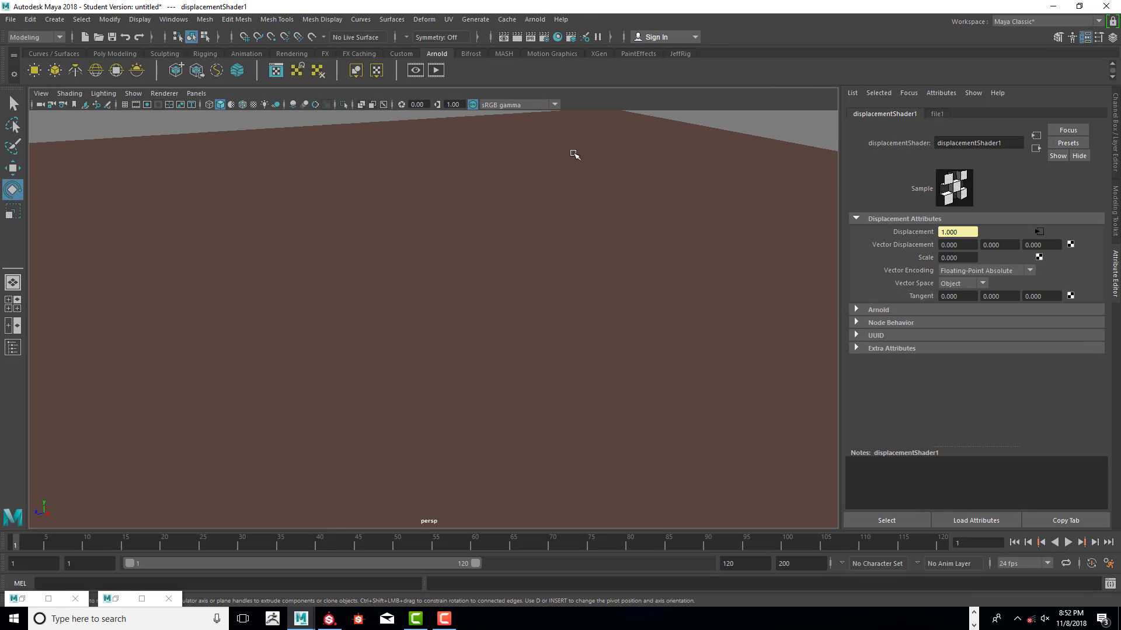
# Render the current frame of the close-up terrain, then minimize the render window
pyautogui.click(517, 37)
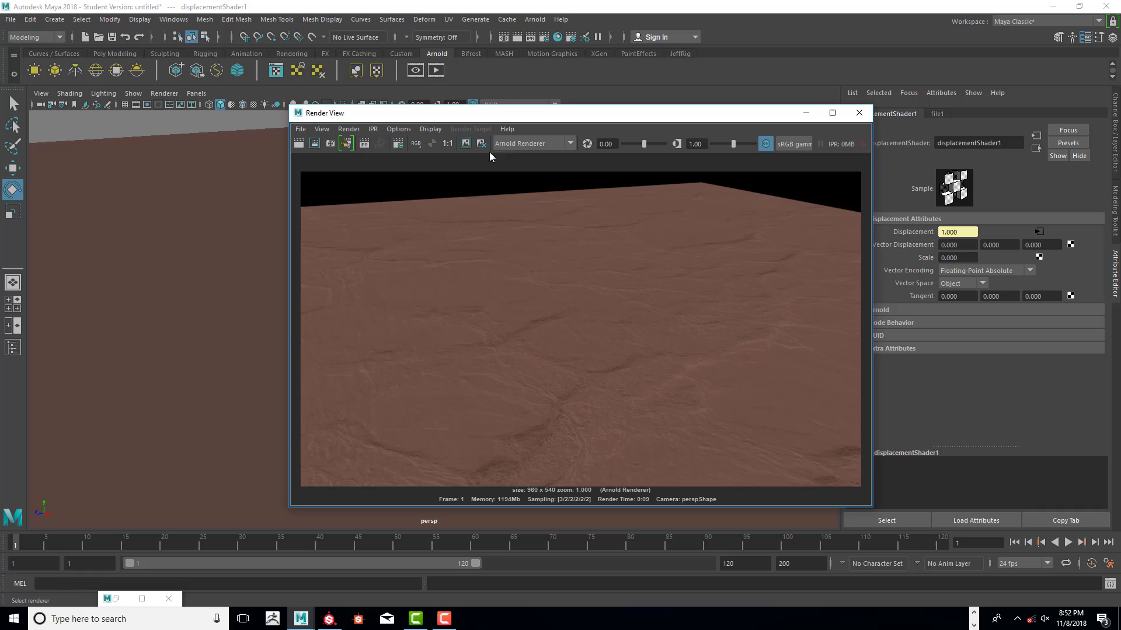
pyautogui.click(808, 113)
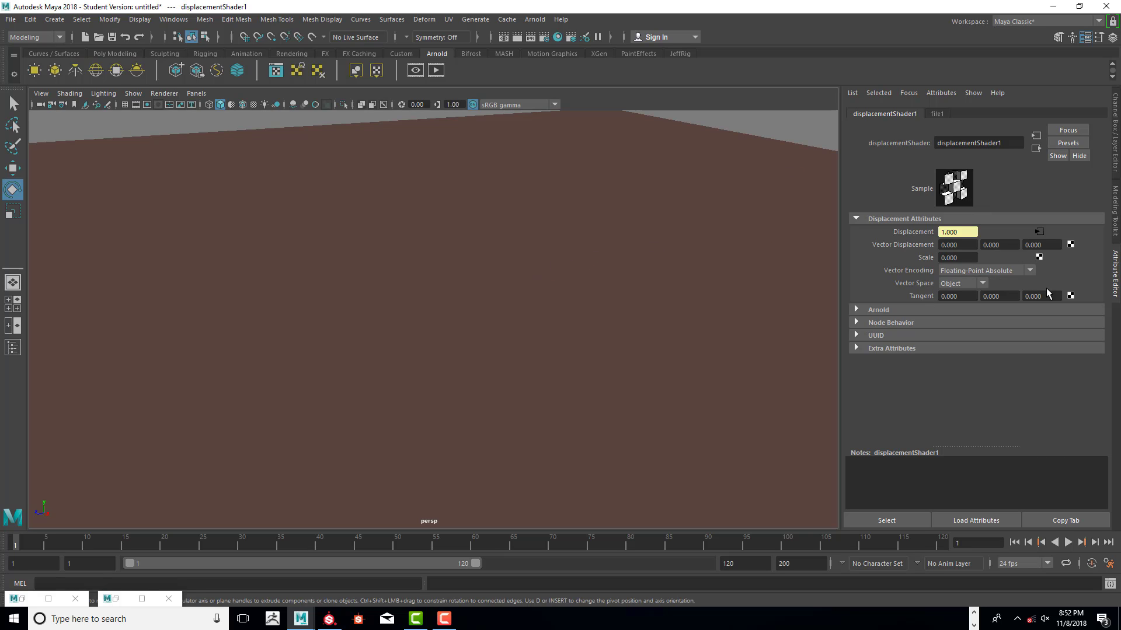
# Set displacementShader1's Scale to 0.025
pyautogui.moveTo(966, 258); pyautogui.dragTo(930, 261)
pyautogui.write('.025')
pyautogui.press('Return')
# Re-render the terrain with the new displacement, fit the image, then minimize the render window
pyautogui.click(75, 599)
pyautogui.click(142, 598)
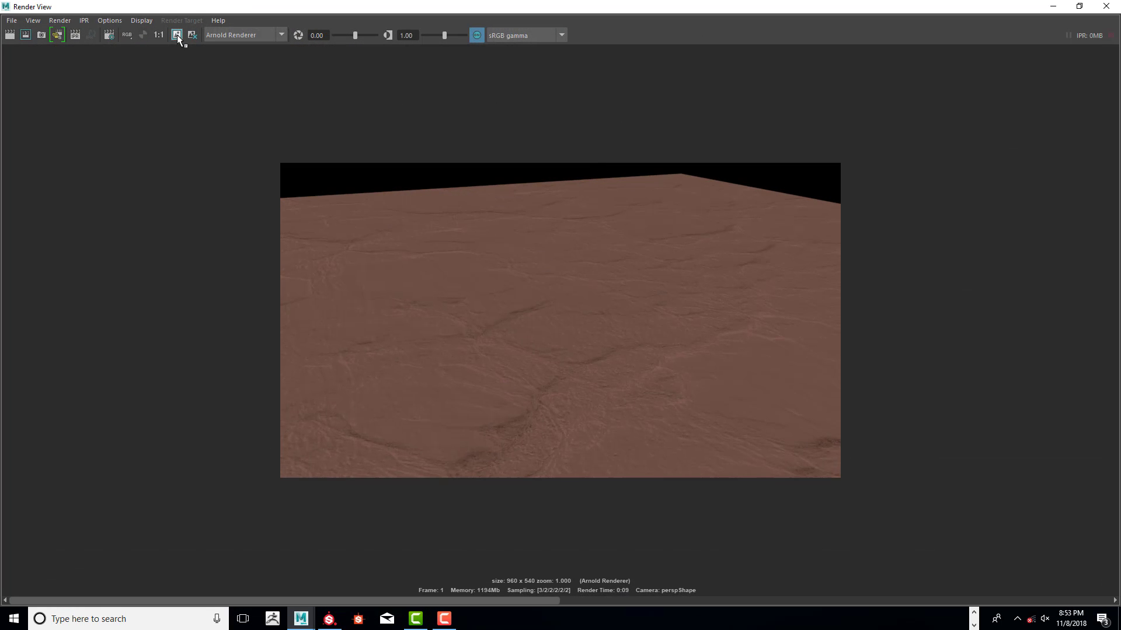
pyautogui.click(10, 35)
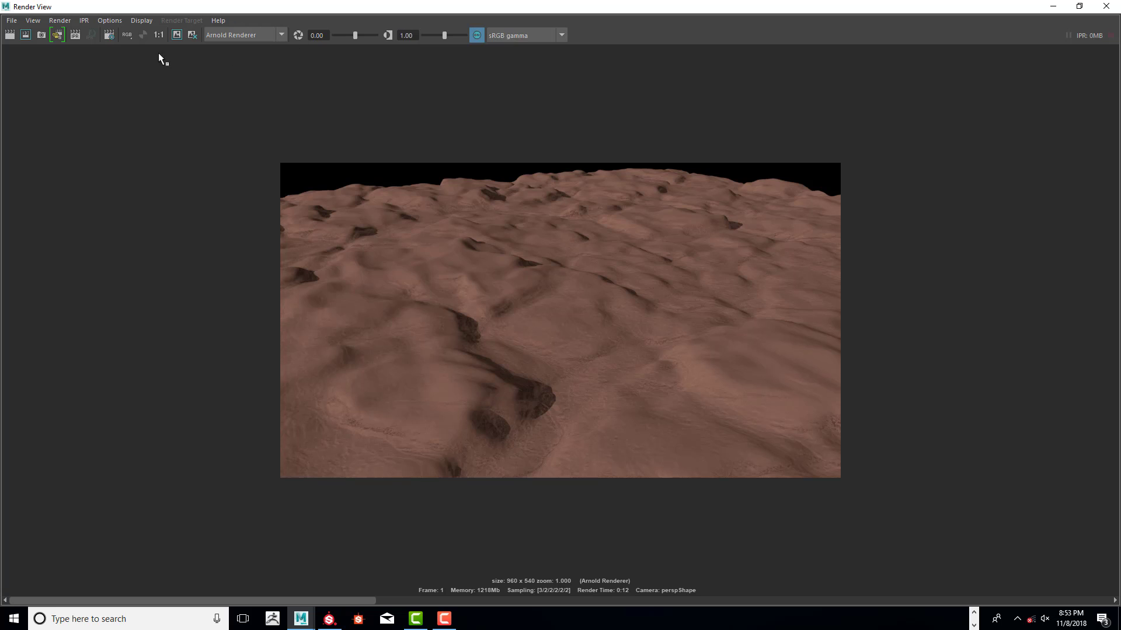
pyautogui.click(176, 36)
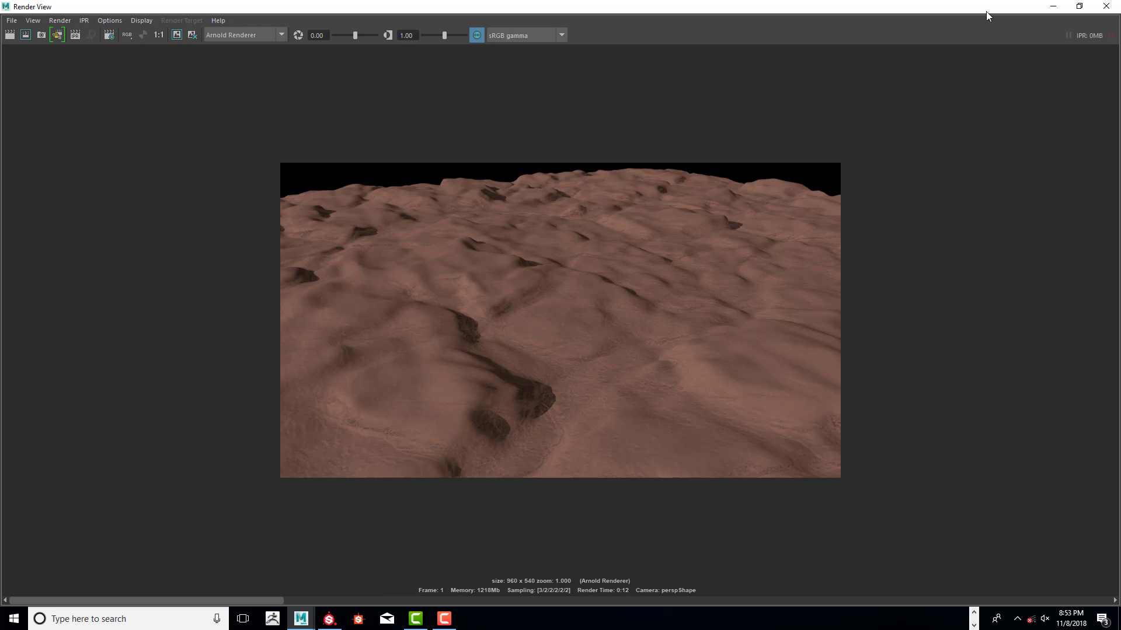
pyautogui.click(1041, 10)
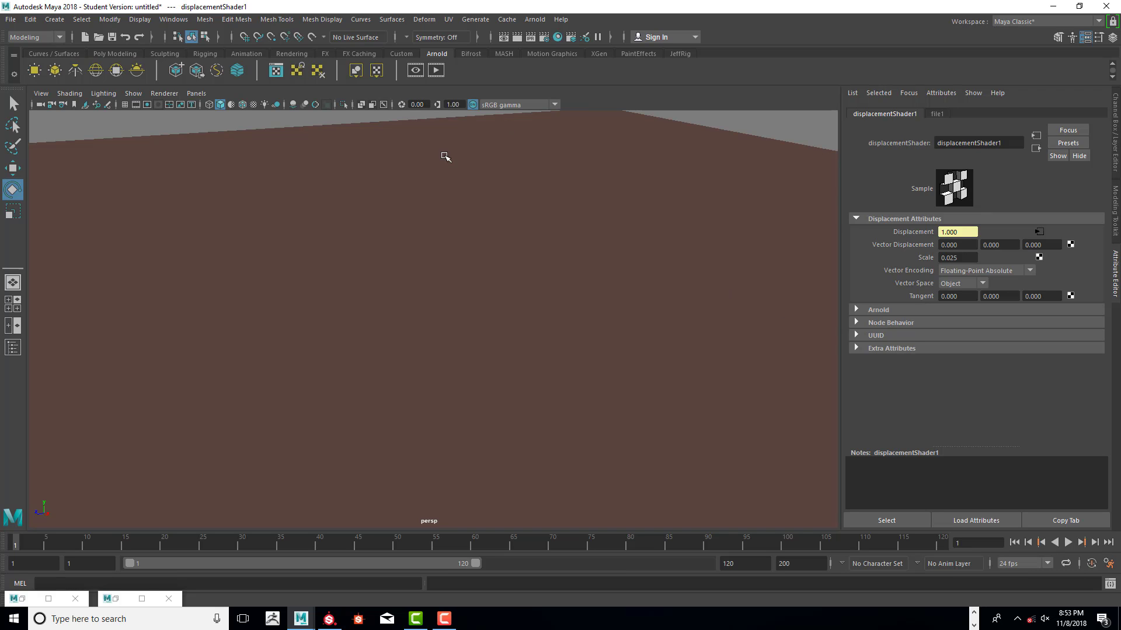
# Connect a new 2D File texture to Rock_TX's Base Color with Filter Type set to Off
pyautogui.click(528, 167)
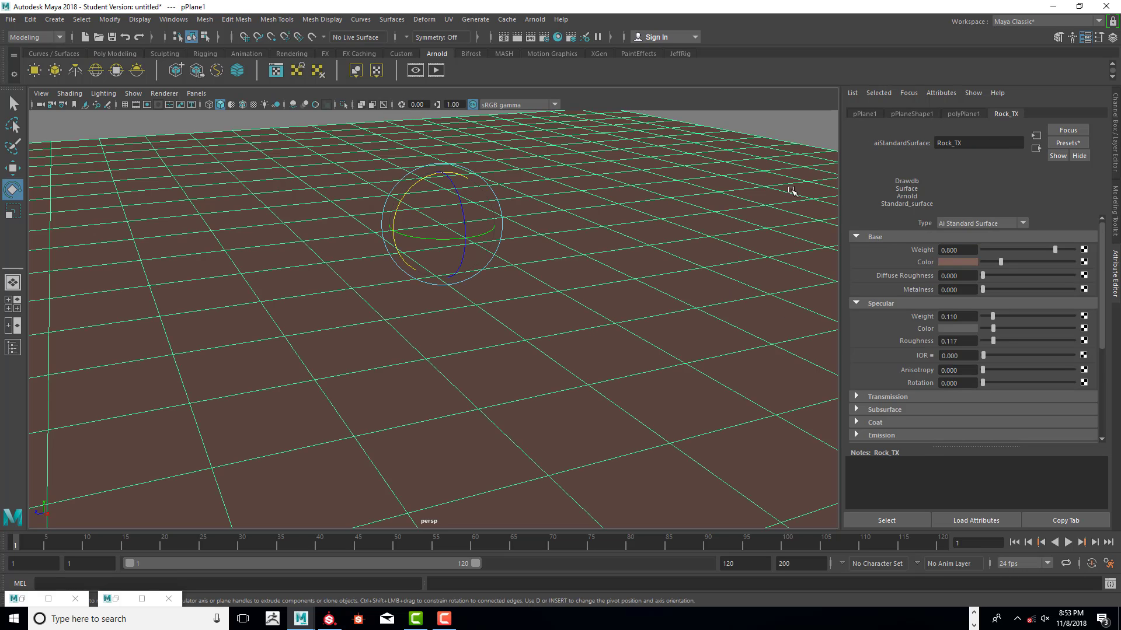
pyautogui.click(1084, 262)
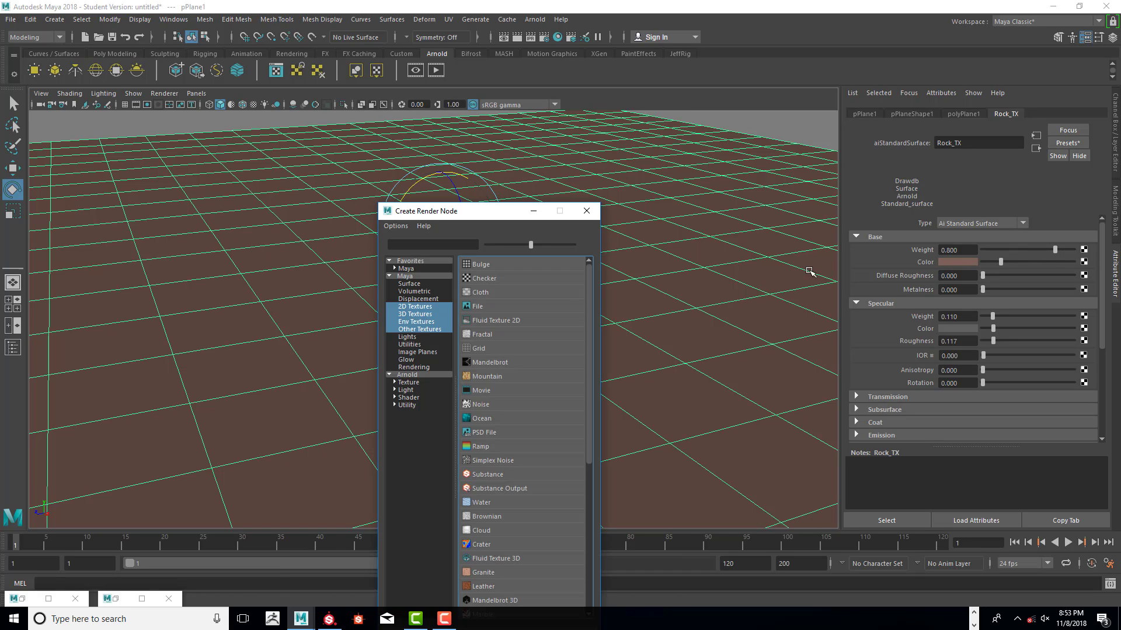
pyautogui.click(415, 307)
pyautogui.click(477, 306)
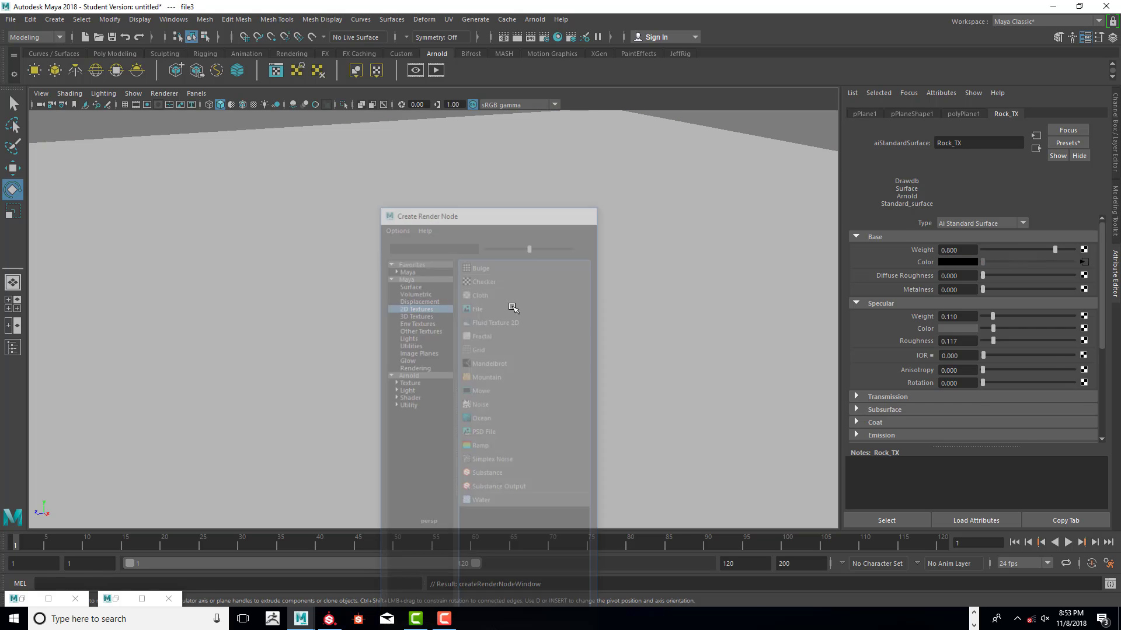
pyautogui.click(970, 233)
pyautogui.click(964, 244)
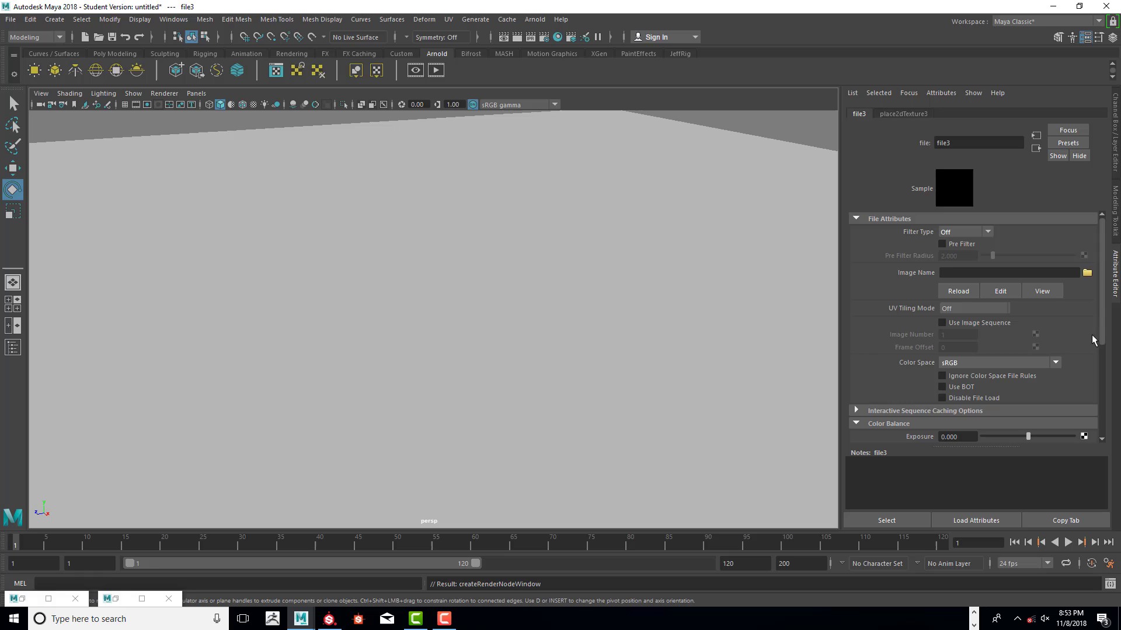
# Load Ground_01_lambert1_BaseColor.png as the file texture's image
pyautogui.moveTo(1097, 339); pyautogui.dragTo(1110, 413)
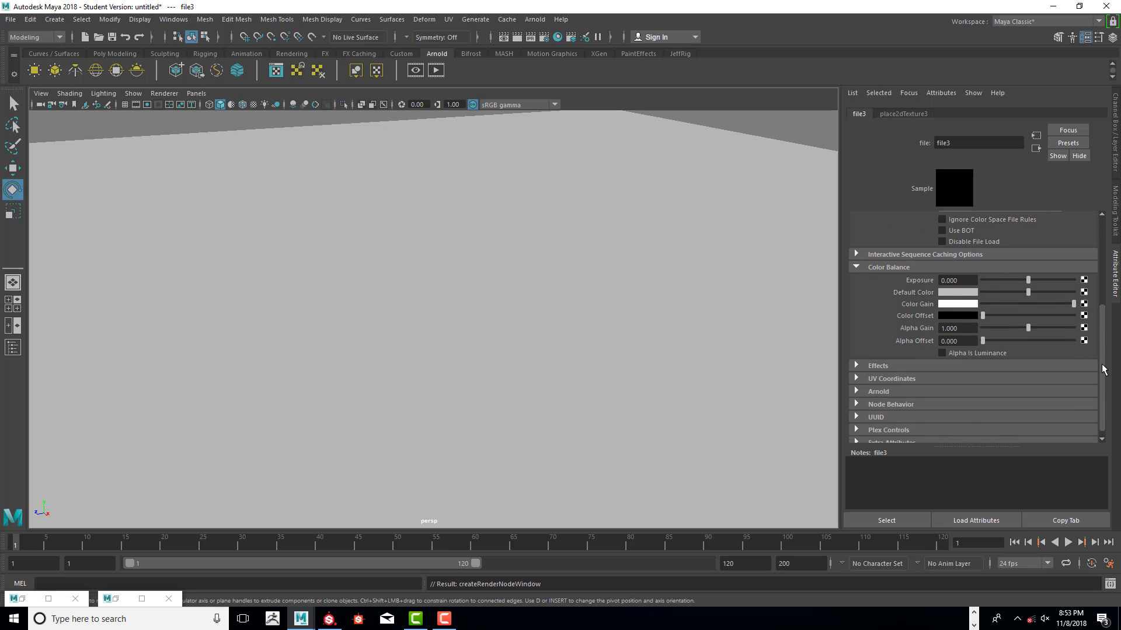
pyautogui.moveTo(1102, 360); pyautogui.dragTo(1102, 262)
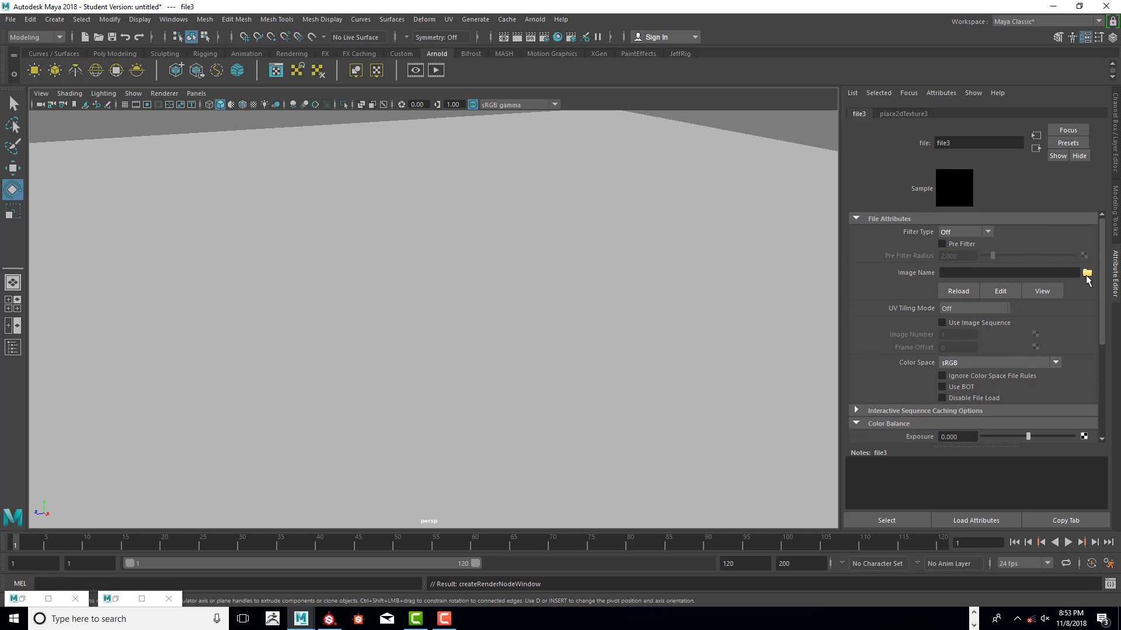
pyautogui.click(1087, 274)
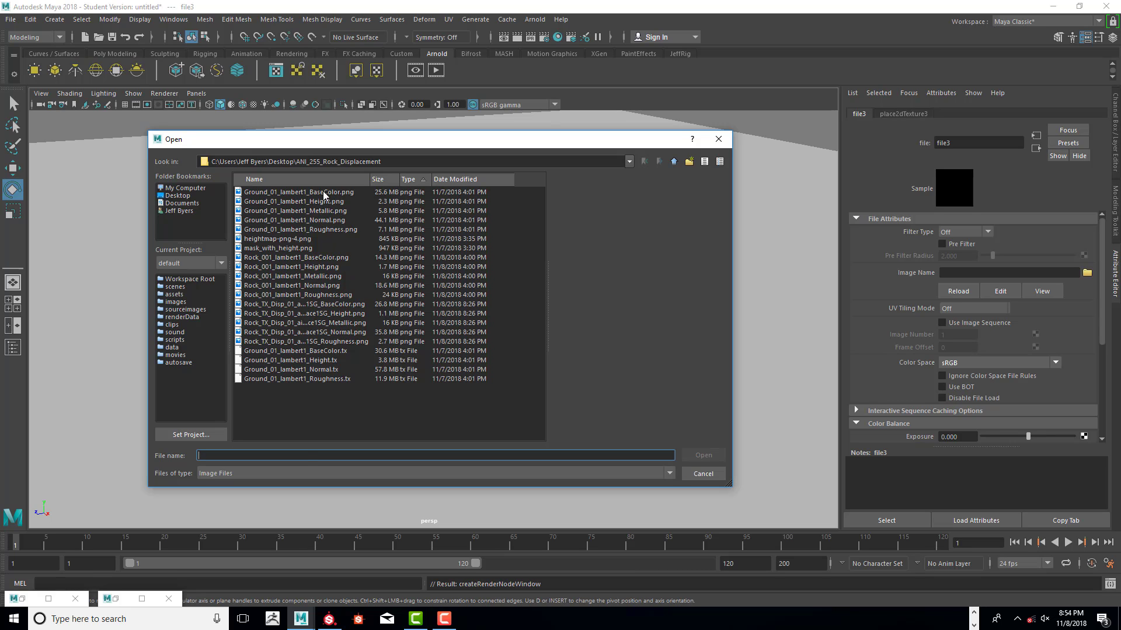
pyautogui.click(347, 193)
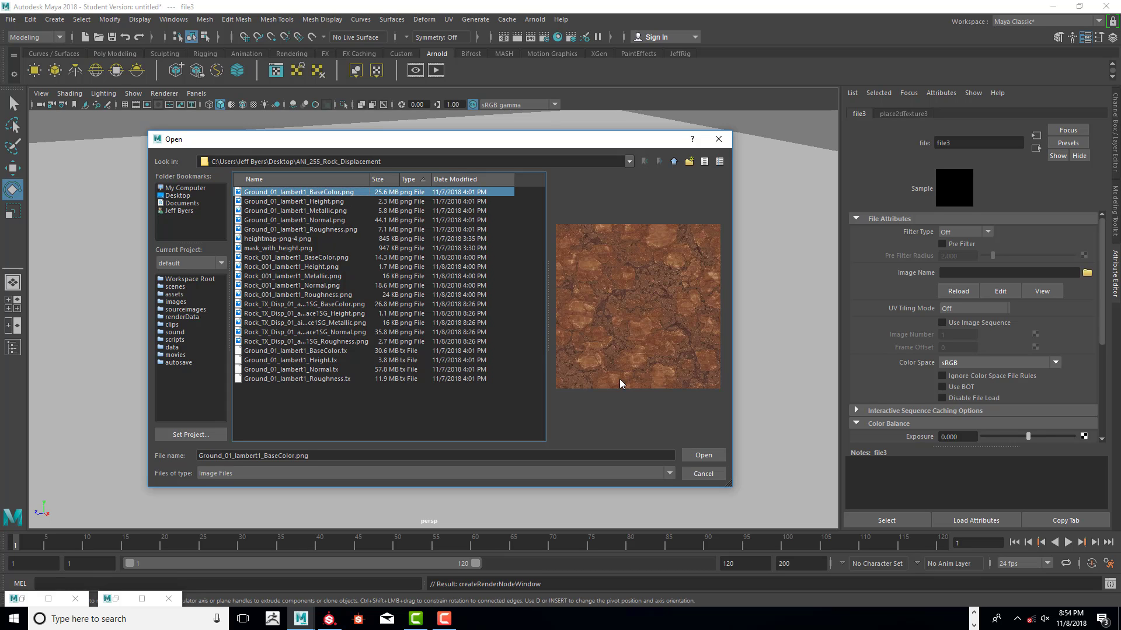
pyautogui.click(704, 456)
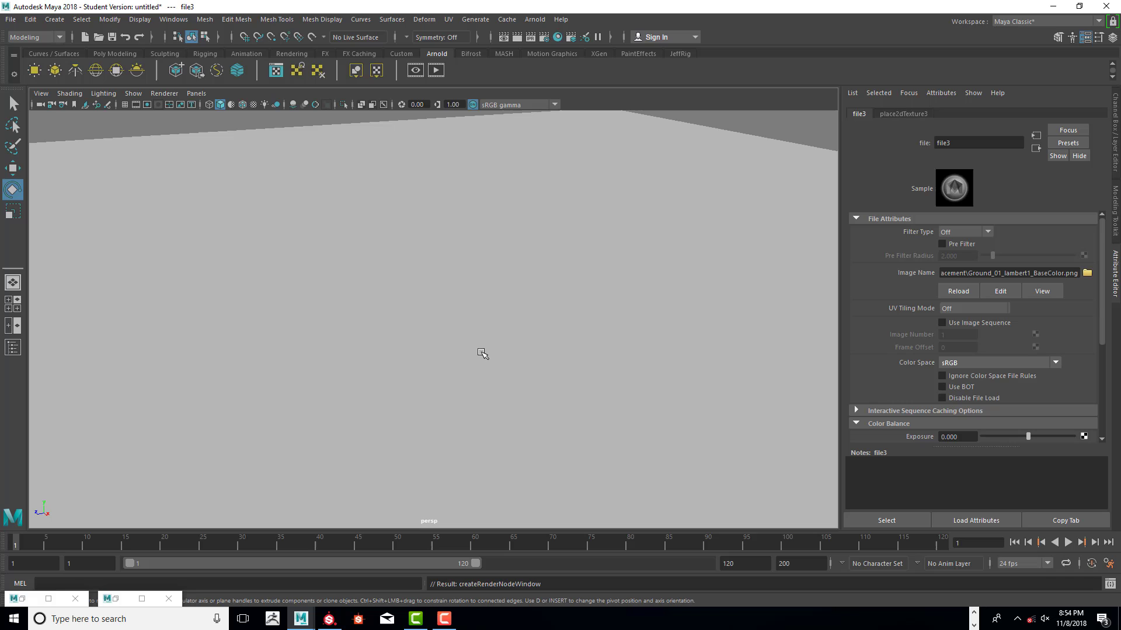
# Show textures in the viewport and turn off Alpha Is Luminance on file3
pyautogui.press('6')
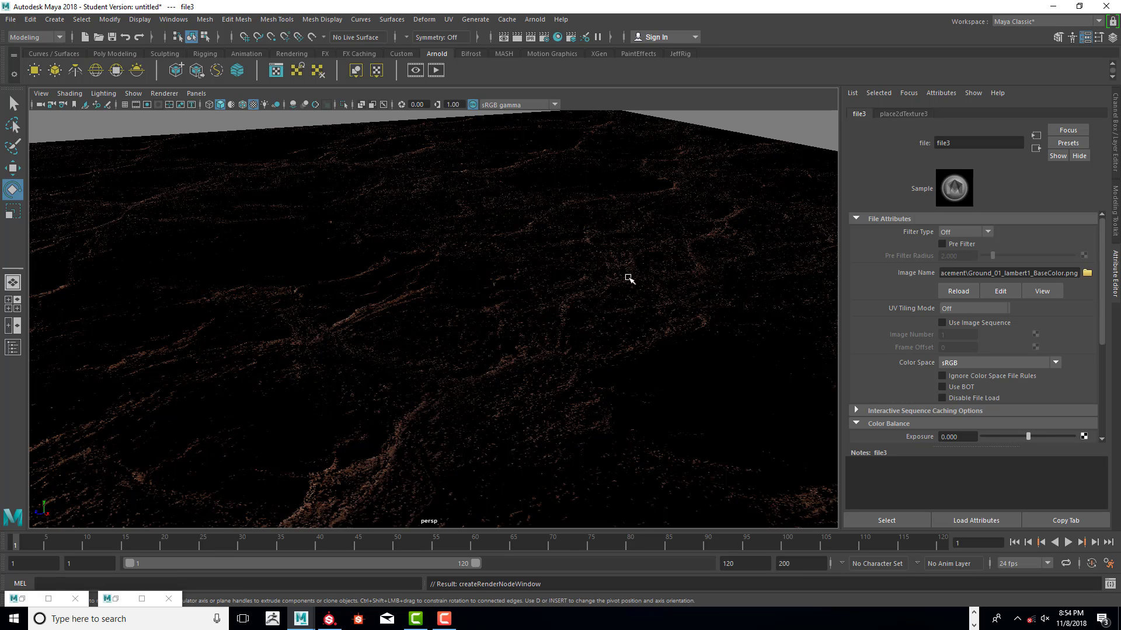
pyautogui.scroll(-5, 1103, 335)
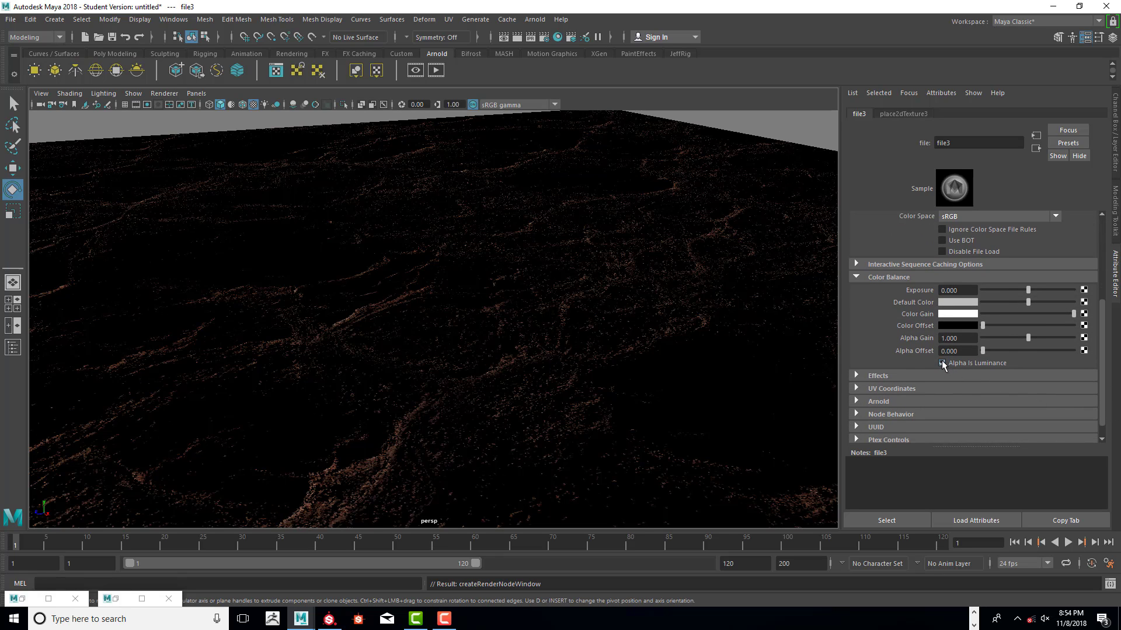
pyautogui.click(943, 363)
pyautogui.scroll(1, 1104, 354)
pyautogui.moveTo(1104, 353); pyautogui.dragTo(1101, 306)
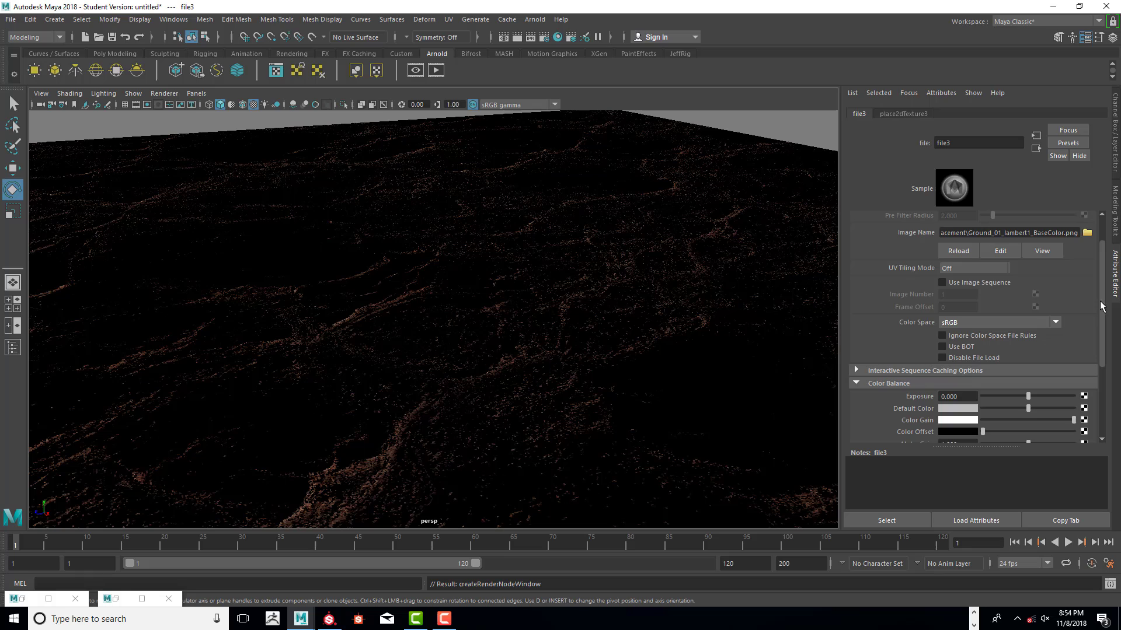
# Switch file3's Color Space from Raw to sRGB
pyautogui.click(986, 321)
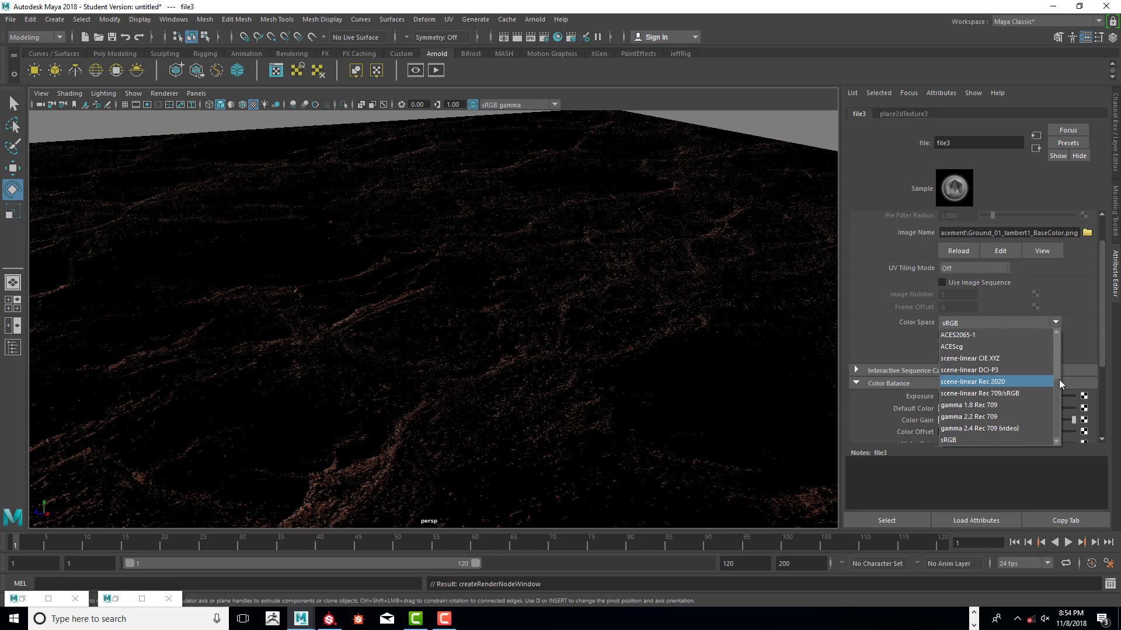
pyautogui.moveTo(1058, 373); pyautogui.dragTo(1065, 343)
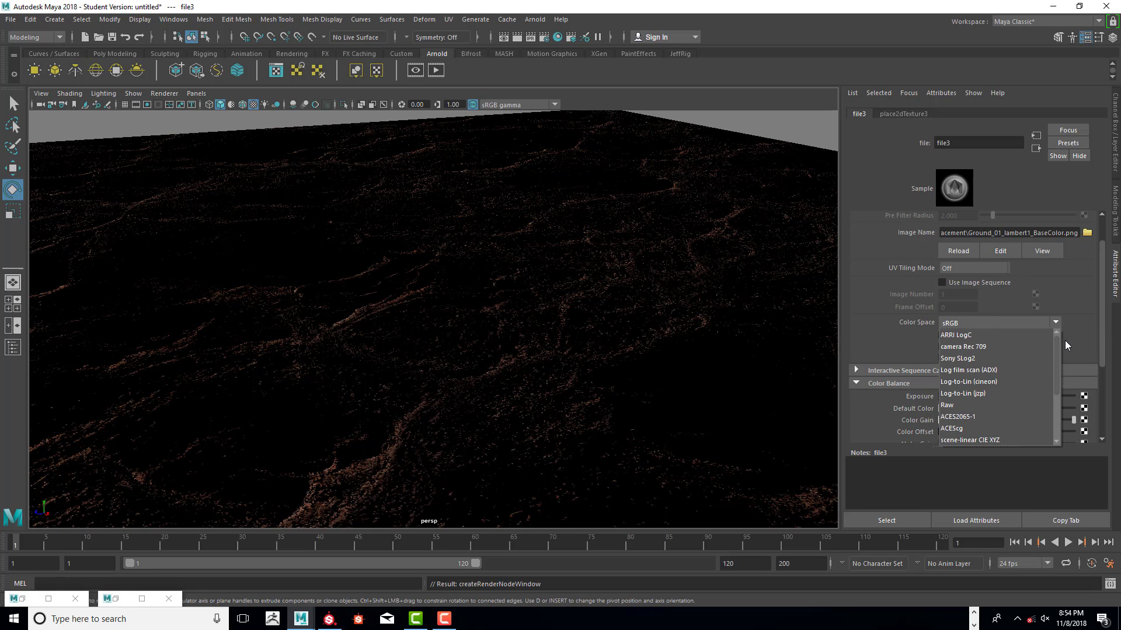
pyautogui.click(1003, 405)
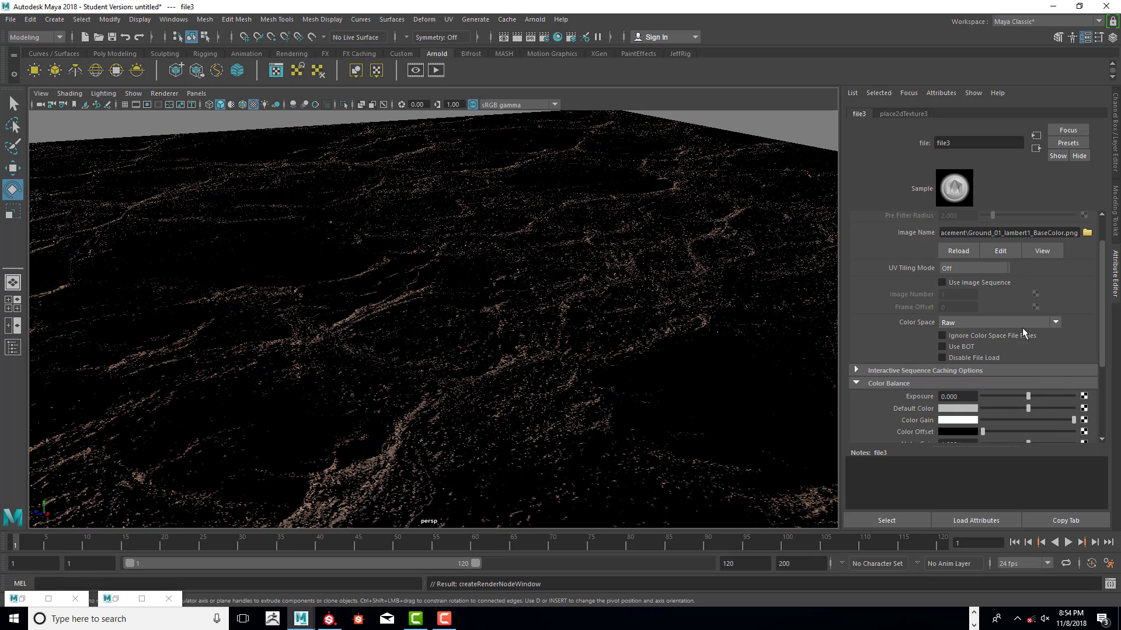
pyautogui.click(1042, 323)
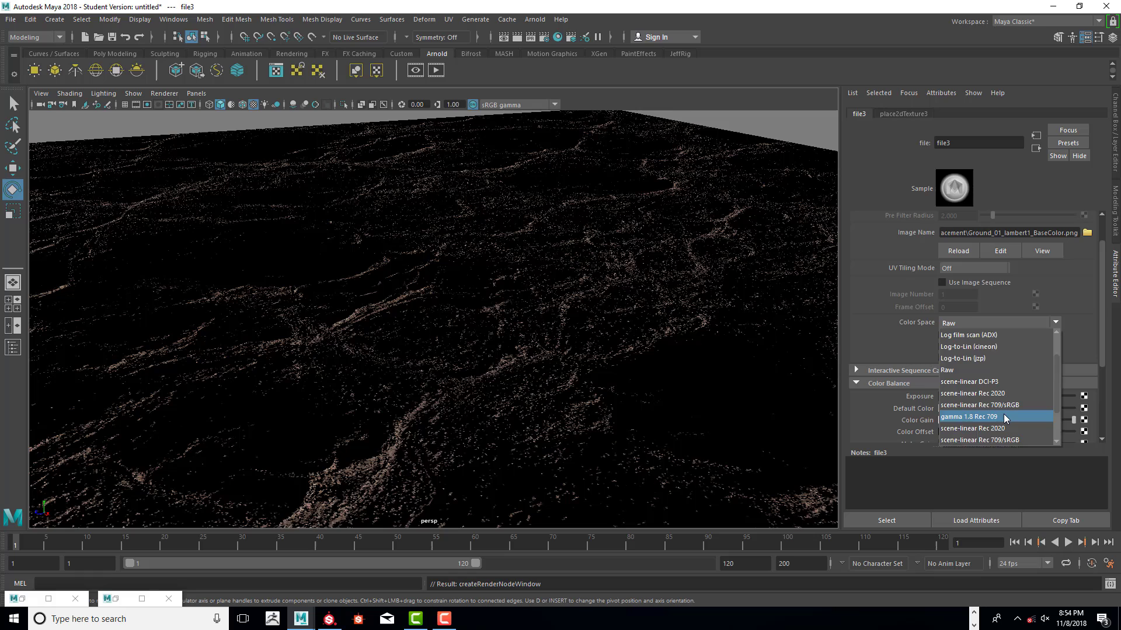
pyautogui.click(970, 440)
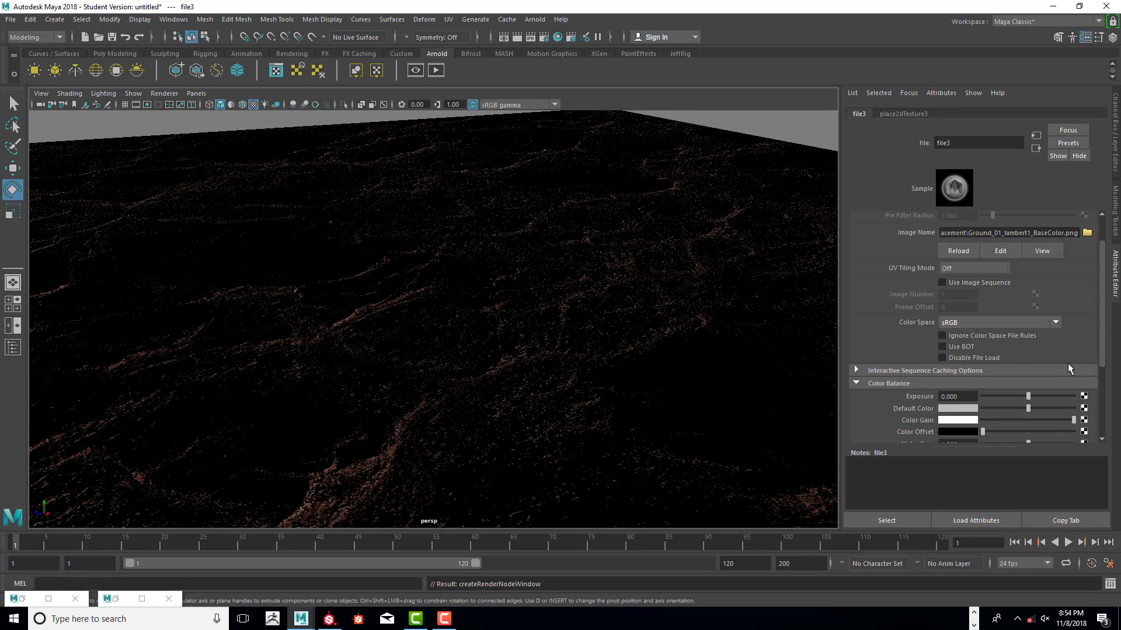
pyautogui.scroll(-3, 1111, 334)
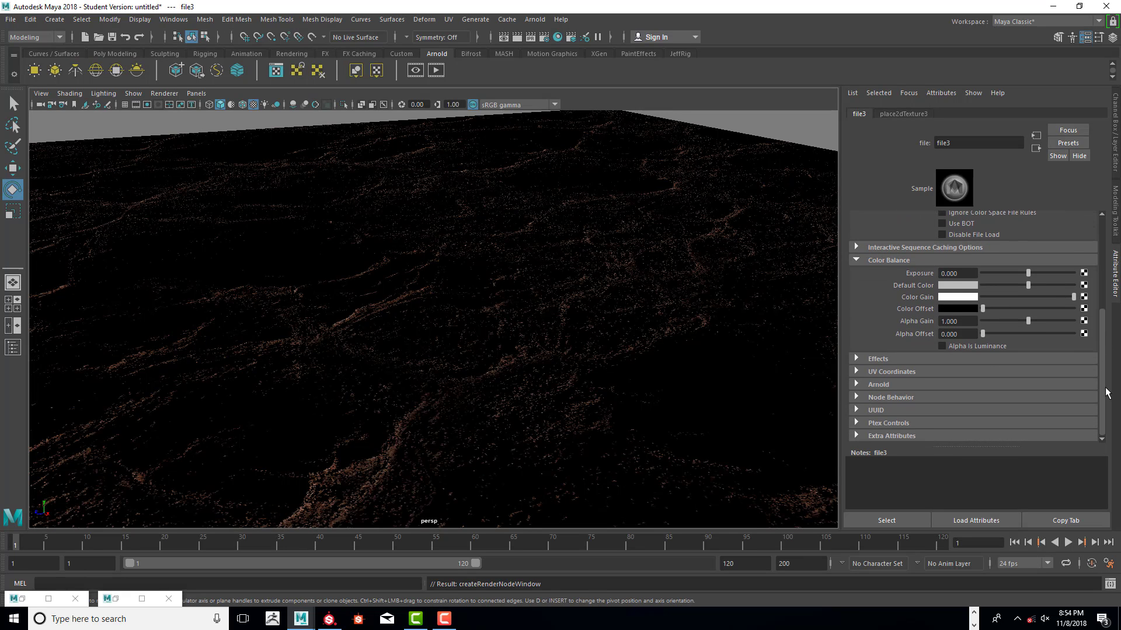
pyautogui.scroll(5, 1114, 245)
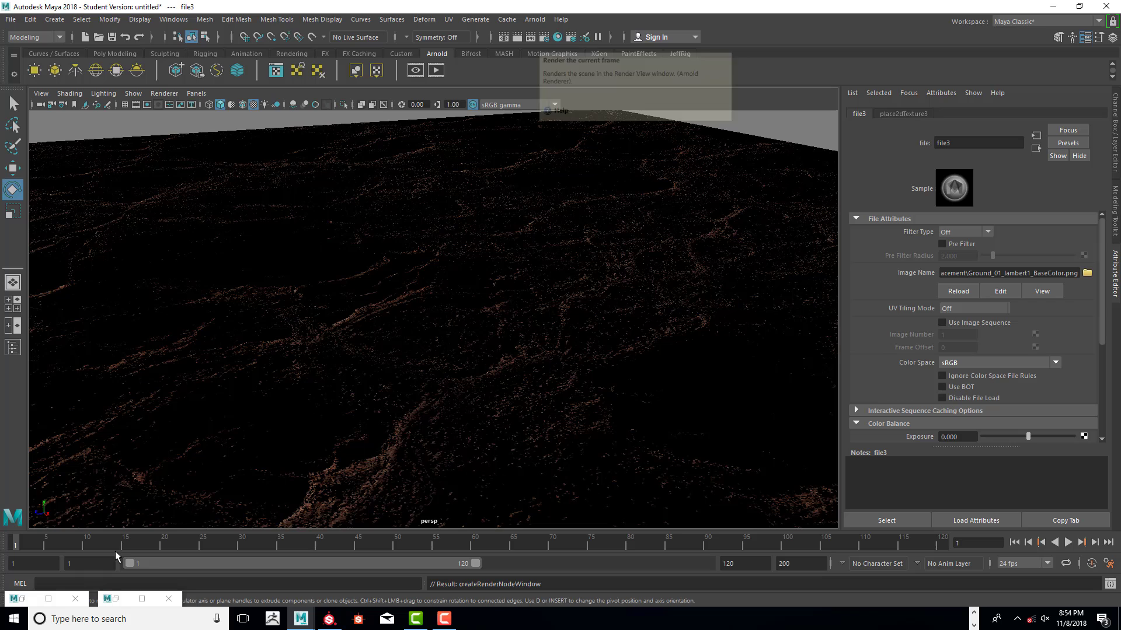
# Keep the previous render, re-render the reddish textured terrain with Ctrl+R, and keep the new image
pyautogui.click(142, 599)
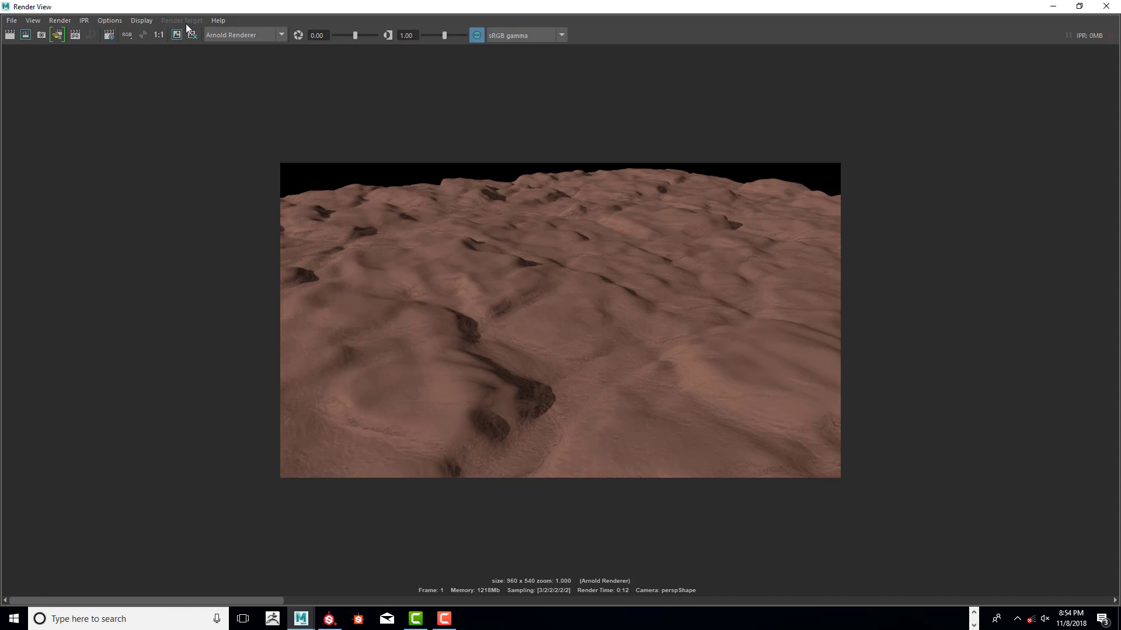
pyautogui.click(181, 35)
pyautogui.hotkey('ctrl', 'r')
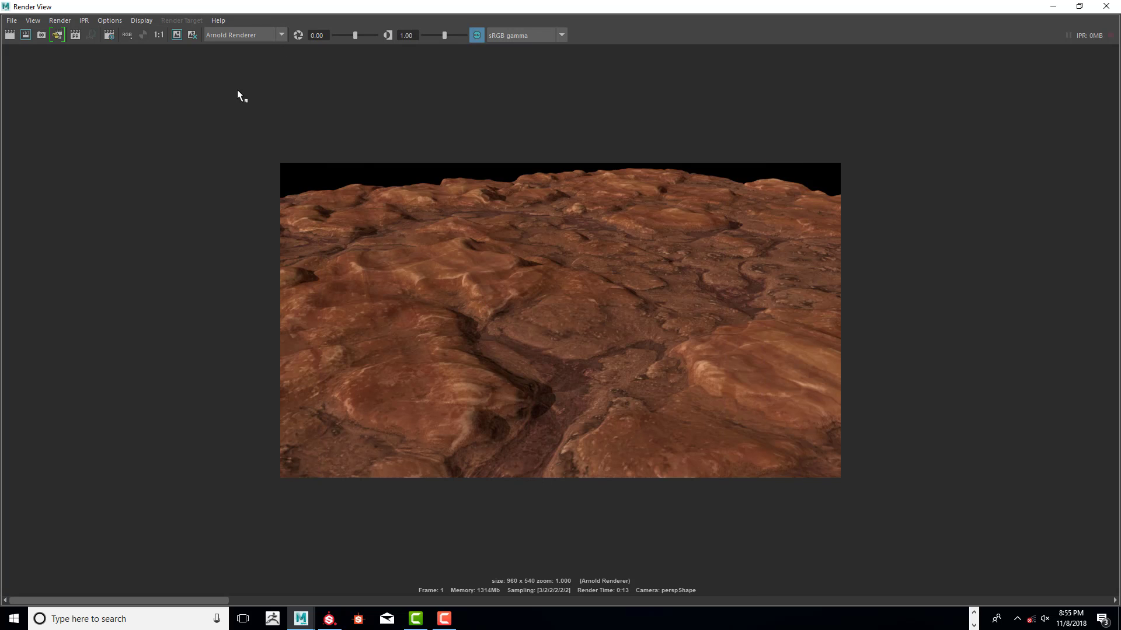
pyautogui.click(177, 35)
# Select the terrain plane to show Rock_TX and nudge its Metalness slider, leaving it at 0.000
pyautogui.click(1107, 6)
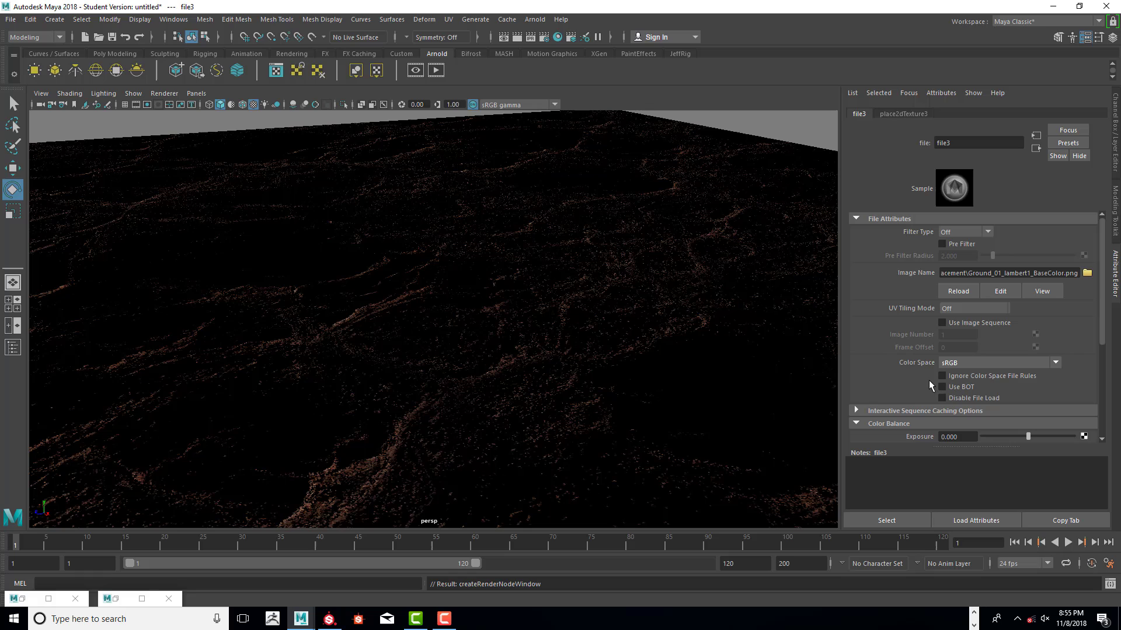
pyautogui.click(642, 253)
pyautogui.click(1006, 114)
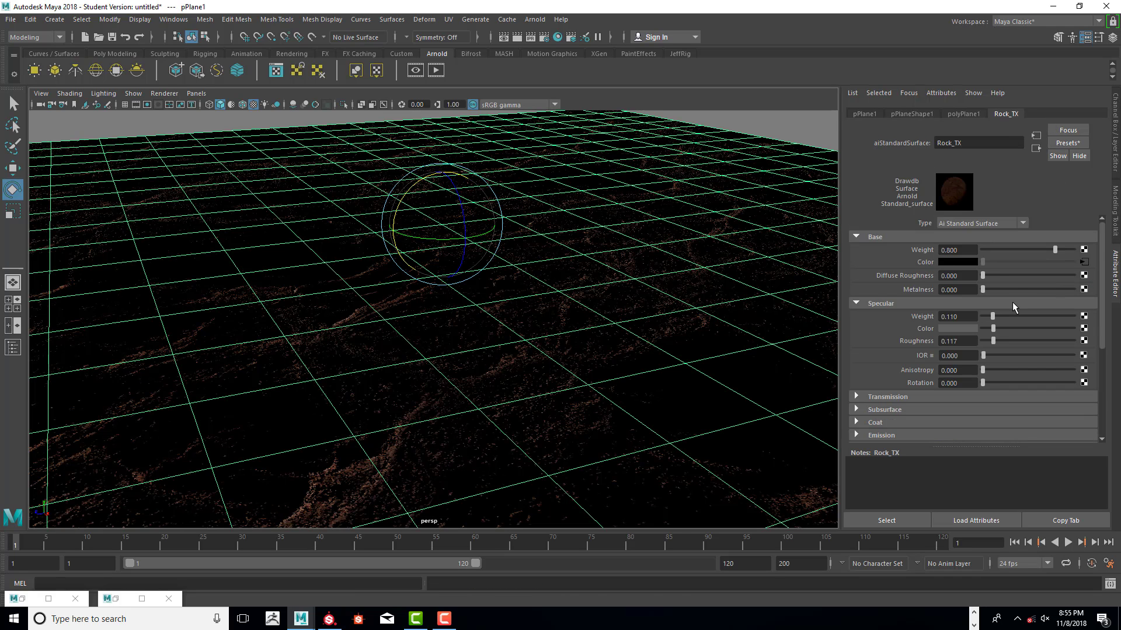
pyautogui.scroll(-2, 1021, 307)
pyautogui.scroll(2, 986, 277)
pyautogui.moveTo(994, 291); pyautogui.dragTo(984, 290)
# Map a new File texture onto Specular Roughness with Filter Type Off and Color Space Raw
pyautogui.click(1086, 341)
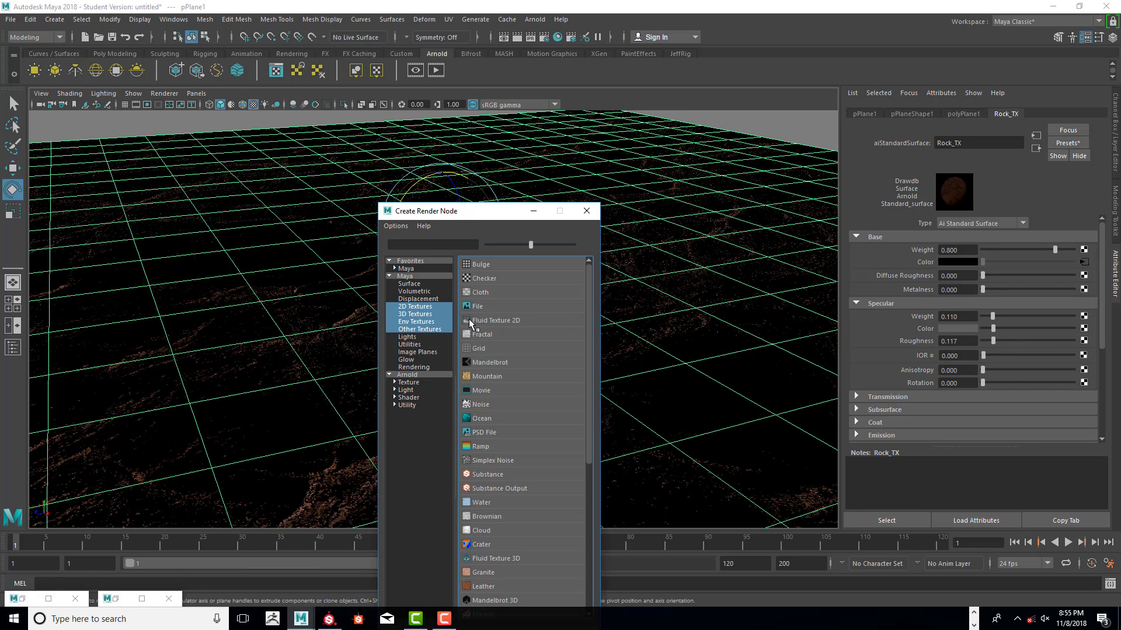
pyautogui.click(473, 308)
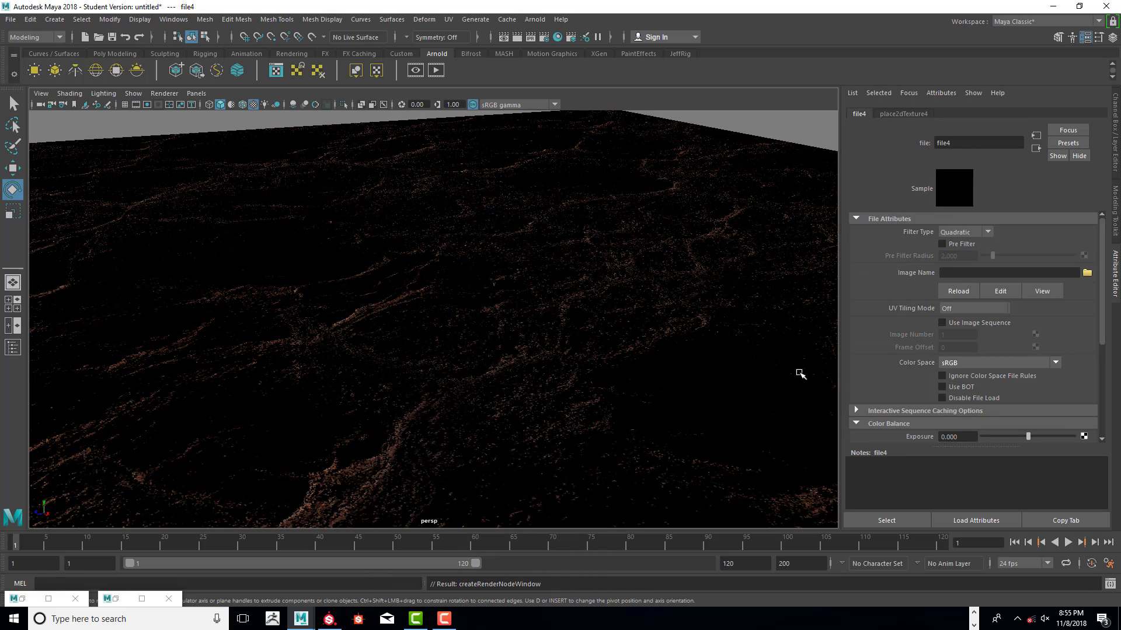
pyautogui.click(989, 234)
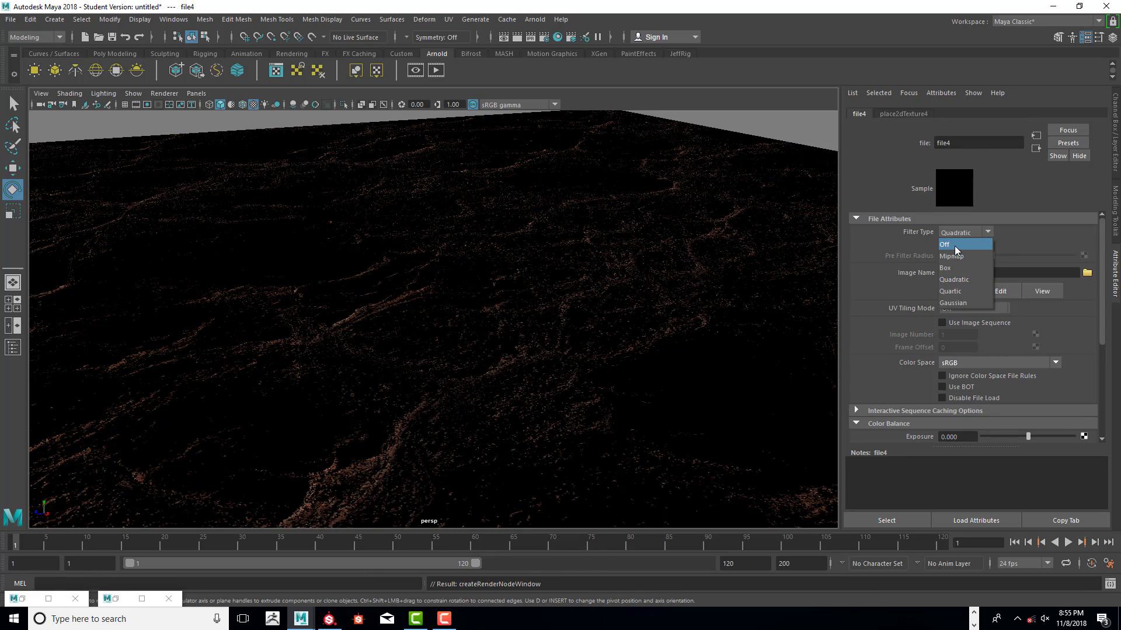
pyautogui.click(954, 245)
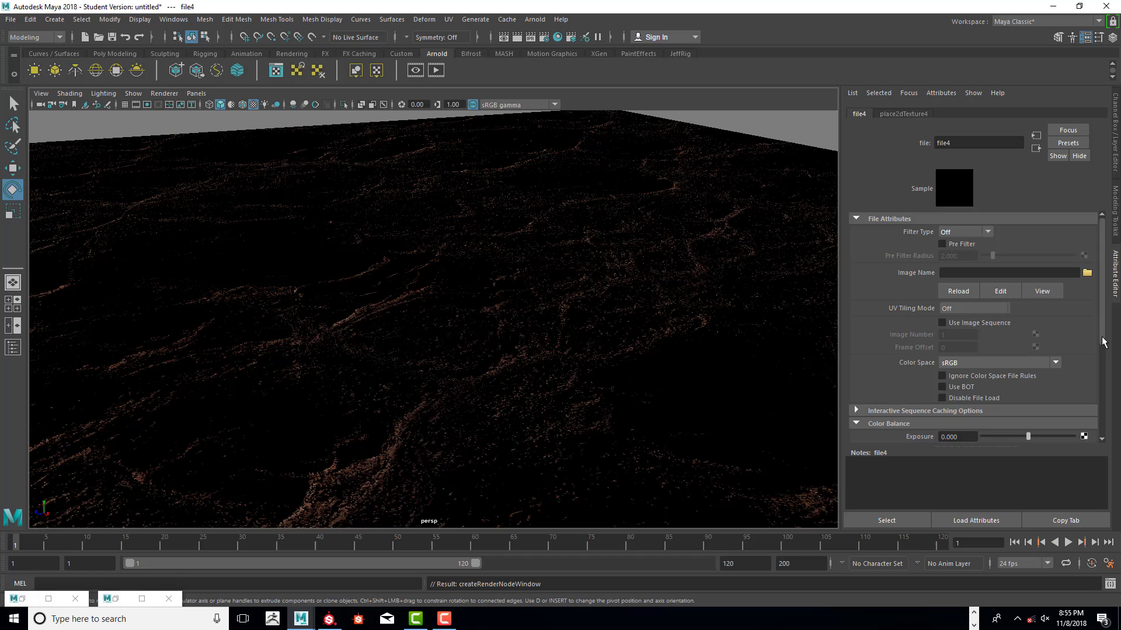
pyautogui.moveTo(1105, 346); pyautogui.dragTo(1103, 428)
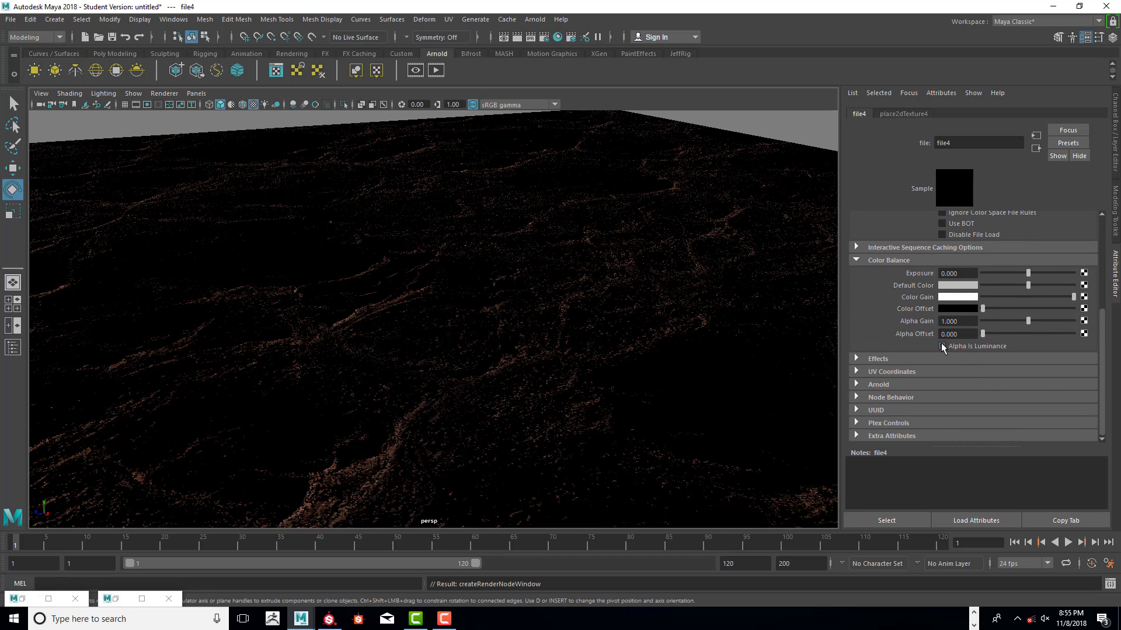
pyautogui.moveTo(1103, 372); pyautogui.dragTo(1106, 298)
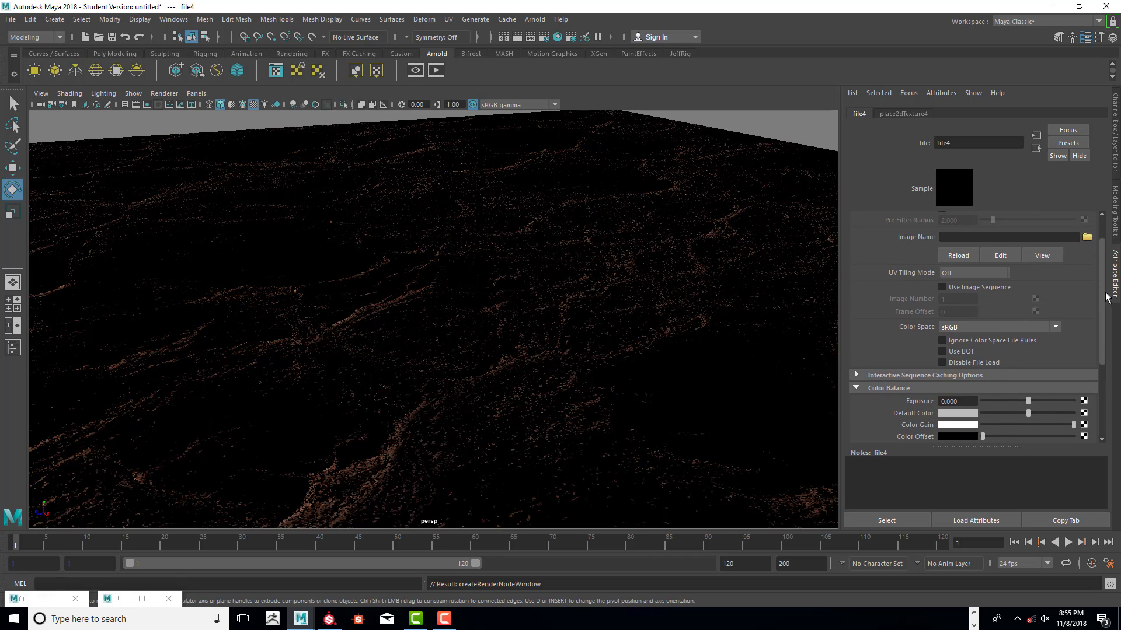
pyautogui.click(1026, 327)
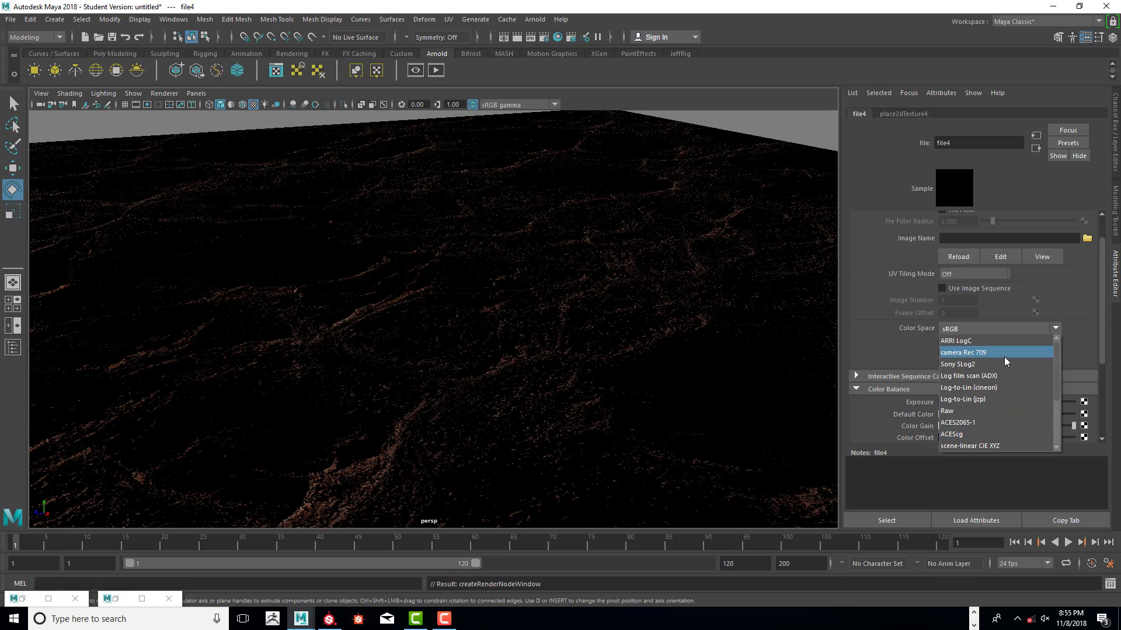
pyautogui.click(992, 410)
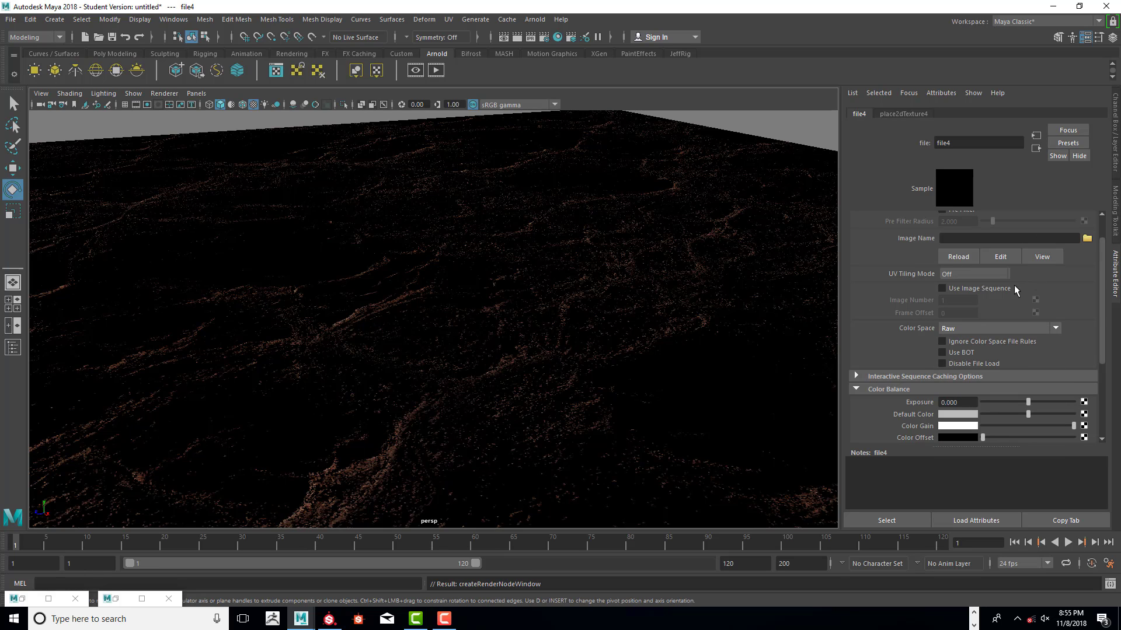
# Load Ground_01_lambert1_Roughness.png as the roughness texture's image
pyautogui.click(1087, 238)
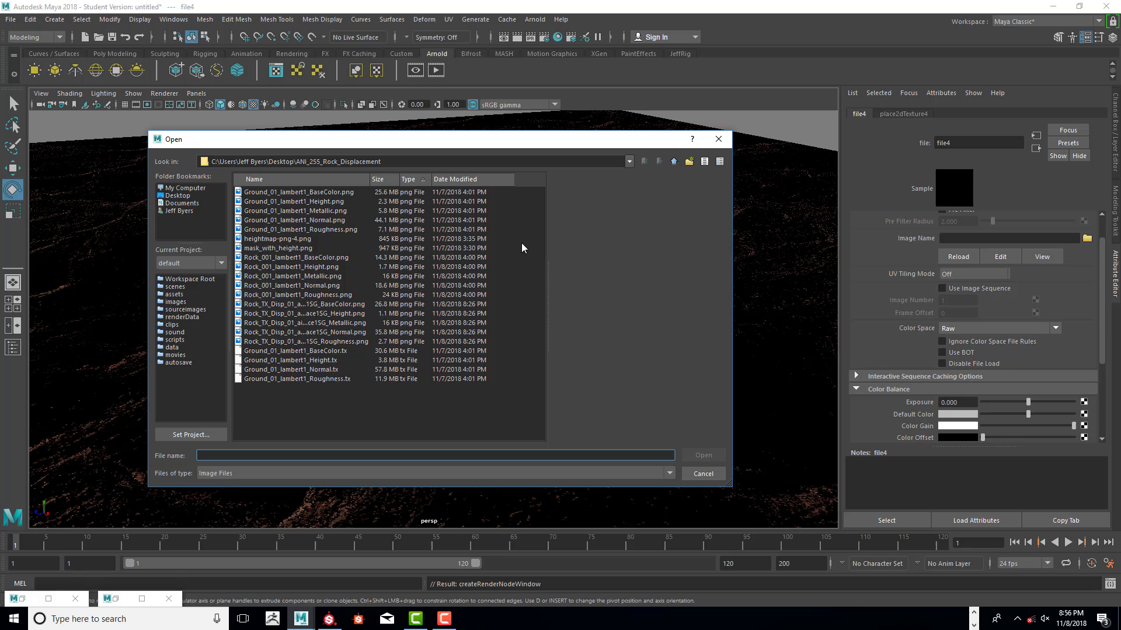
pyautogui.click(331, 230)
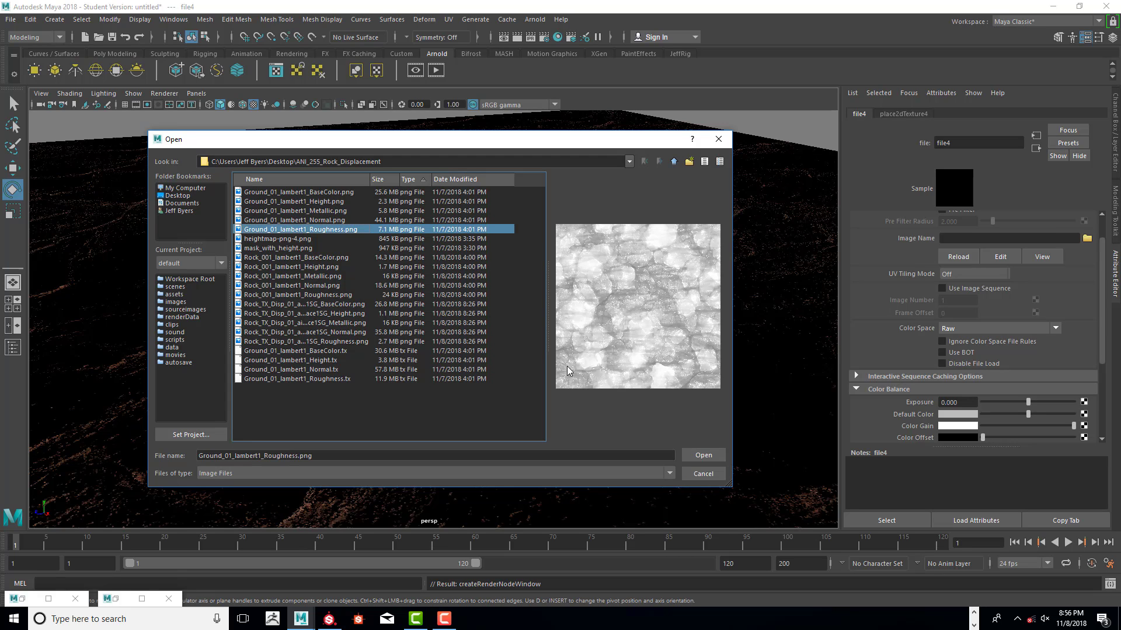
pyautogui.click(704, 456)
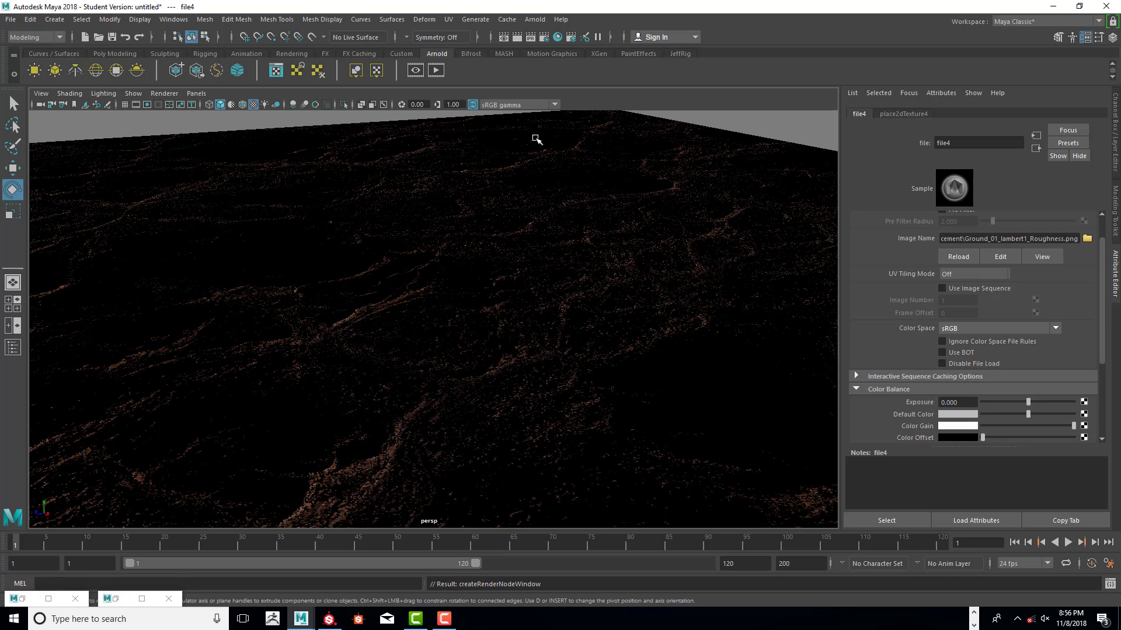
pyautogui.scroll(2, 949, 253)
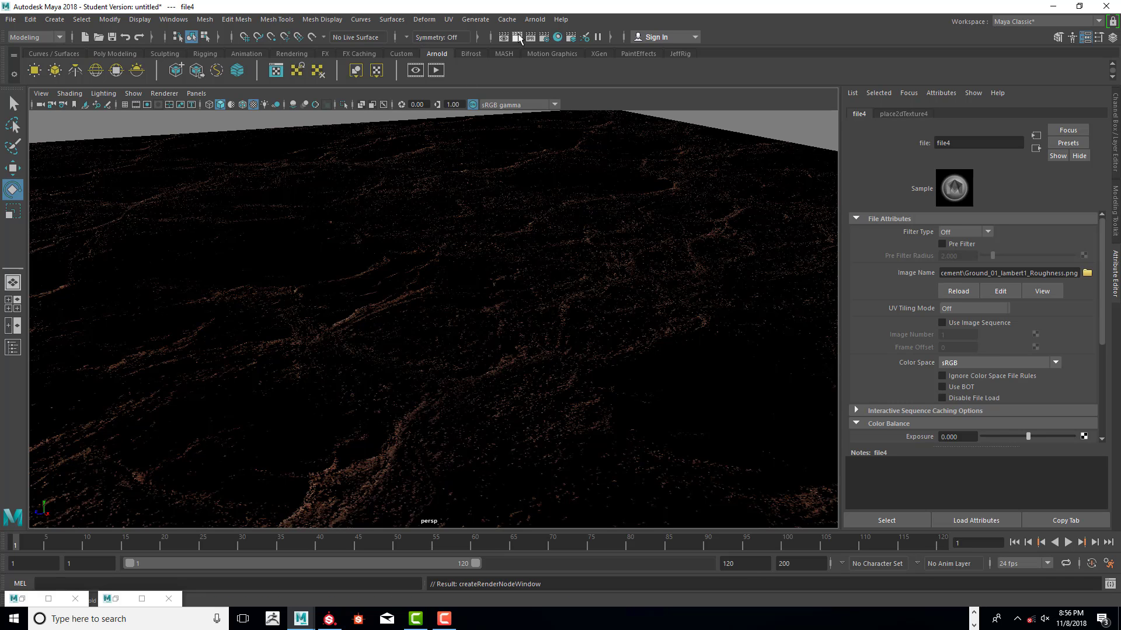
# Restore the render window and keep the current render for comparison
pyautogui.click(49, 599)
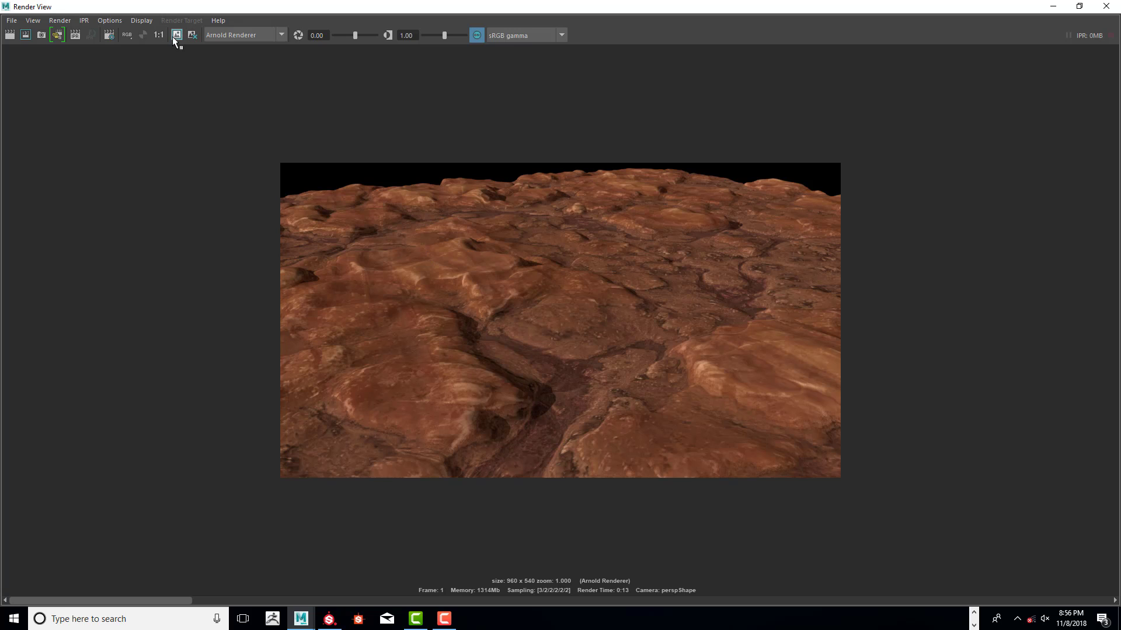
pyautogui.click(177, 35)
# Keep the roughness-mapped terrain render in the Render View, then minimize the render window
pyautogui.click(177, 35)
pyautogui.click(1054, 7)
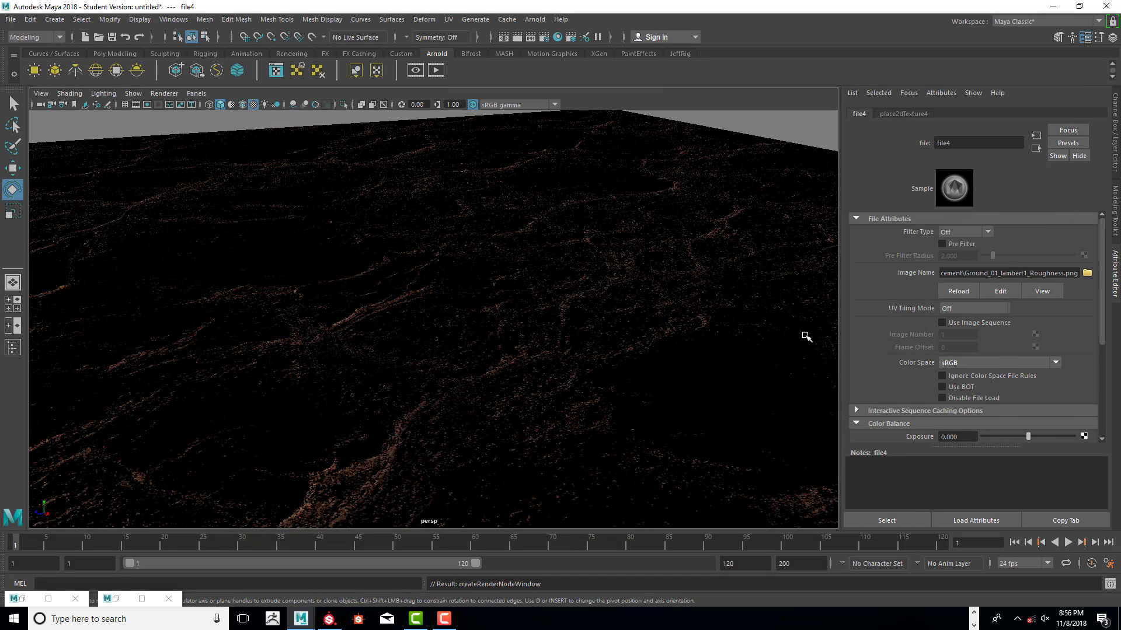